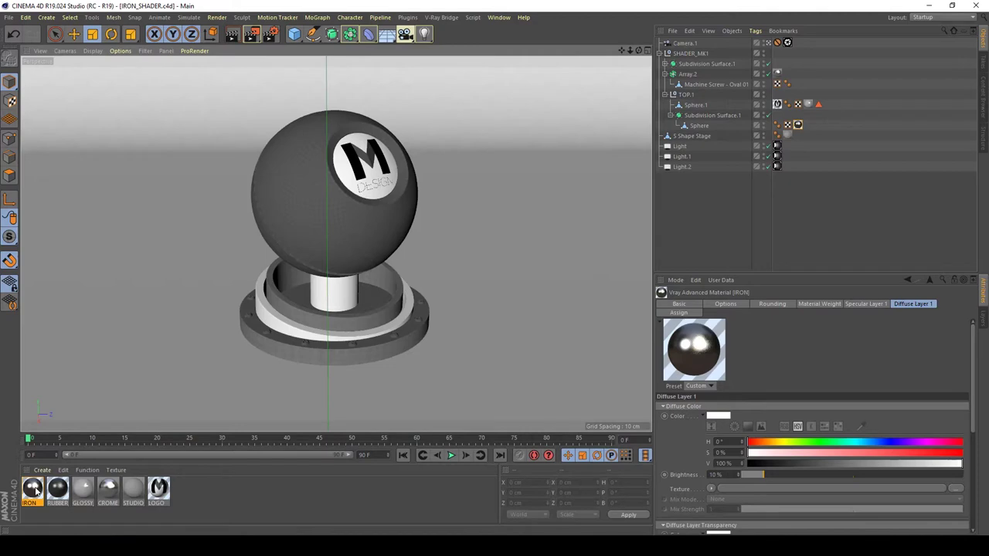
# Add a Noise texture to the IRON material's Diffuse Layer 1 with Multiply mix mode, and raise the diffuse brightness to 100%
pyautogui.doubleClick(33, 488)
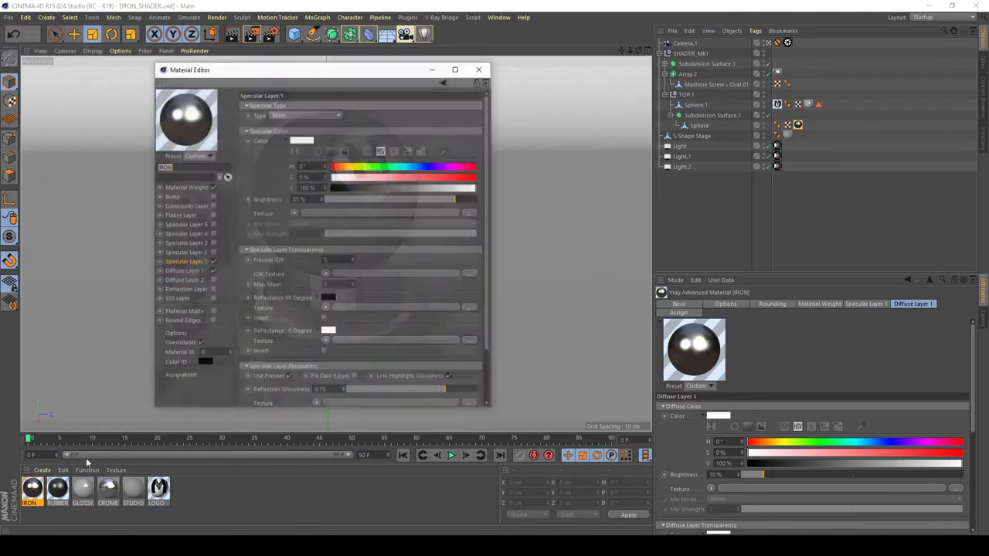
pyautogui.click(184, 271)
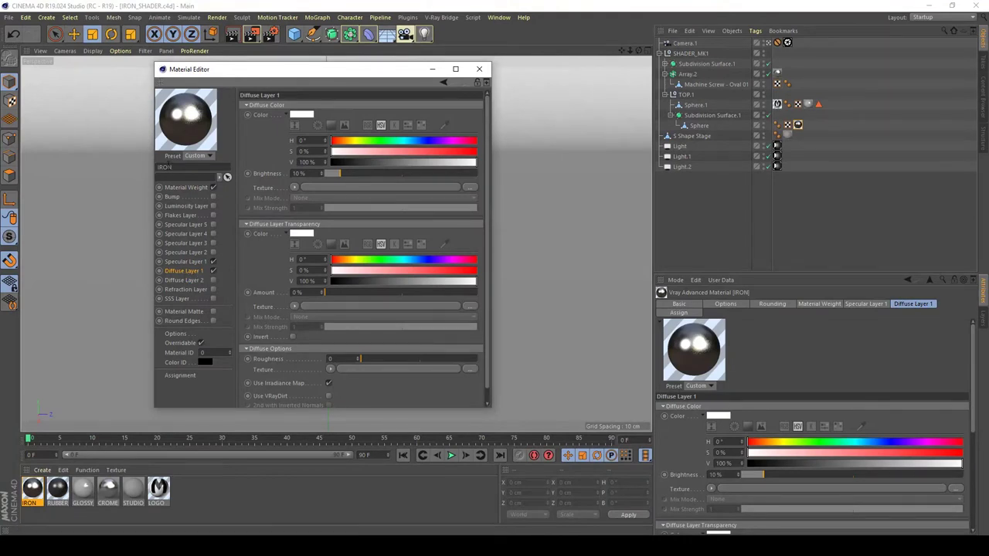
pyautogui.click(293, 188)
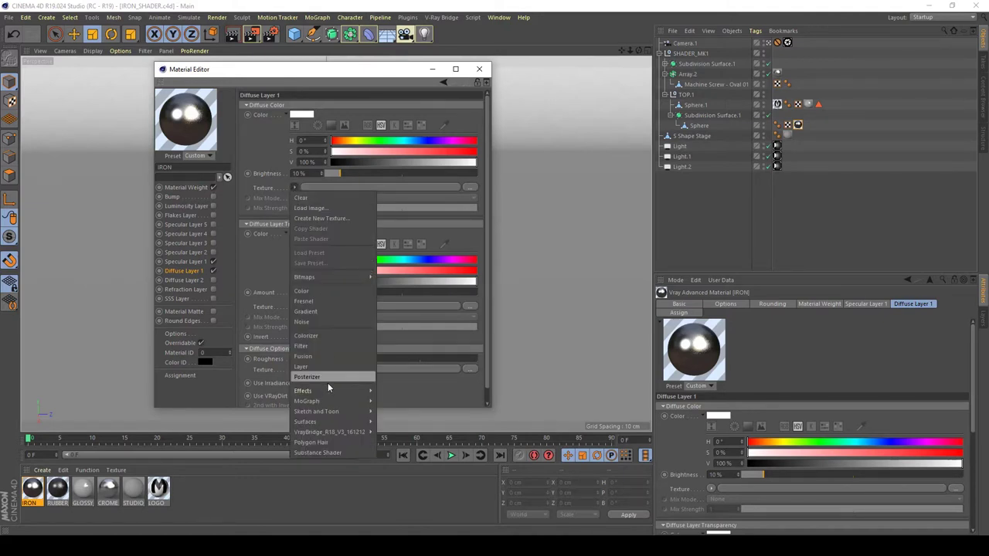
pyautogui.click(335, 322)
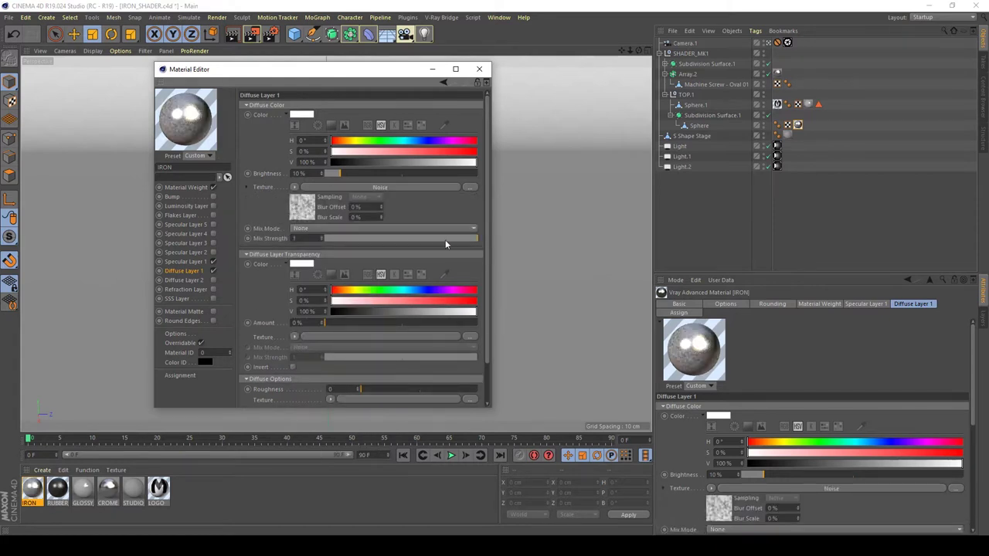
pyautogui.click(428, 230)
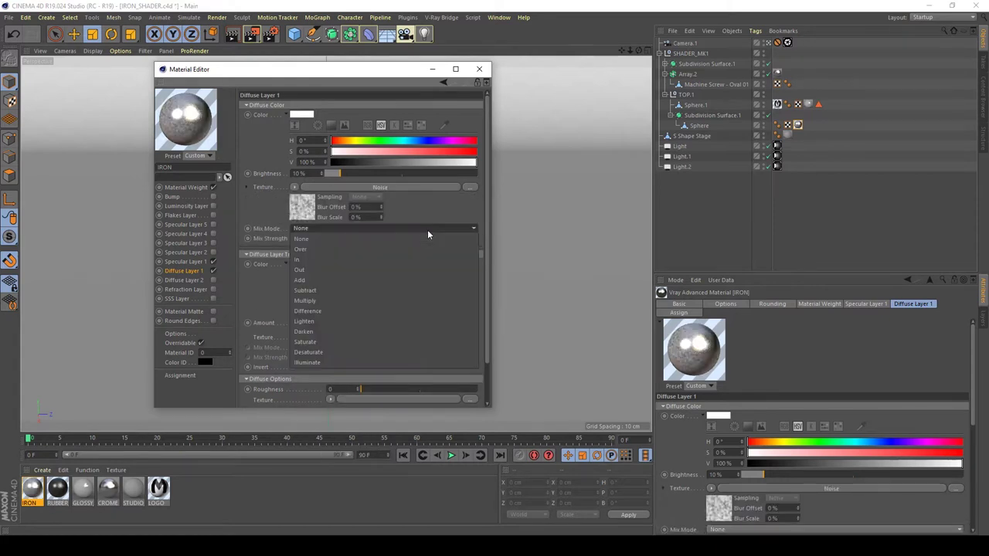
pyautogui.click(373, 301)
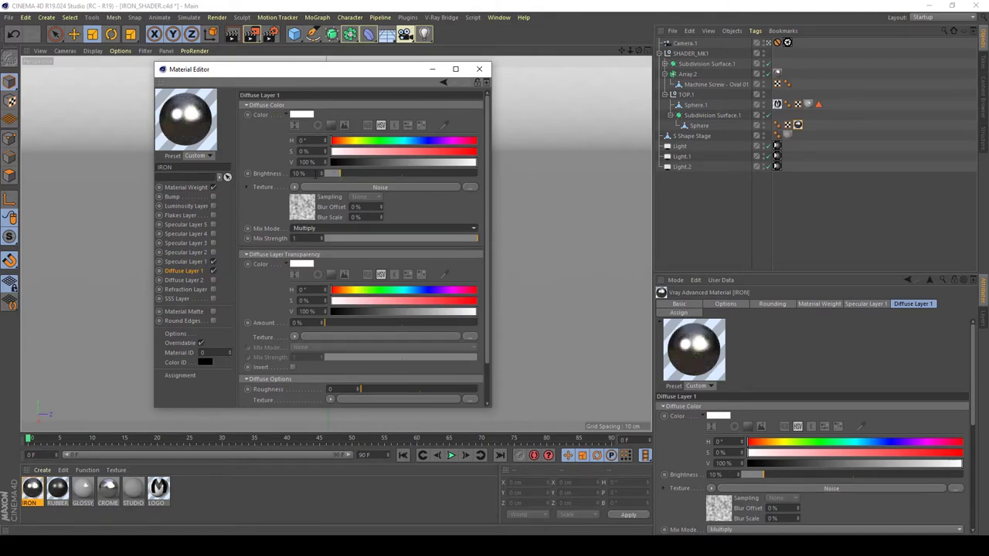
pyautogui.click(299, 173)
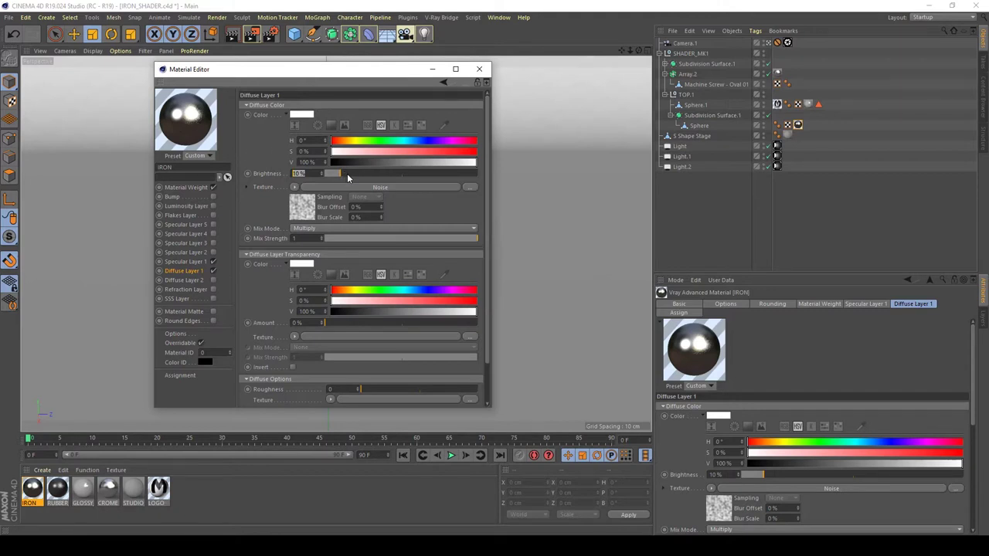
pyautogui.moveTo(348, 177); pyautogui.dragTo(445, 175)
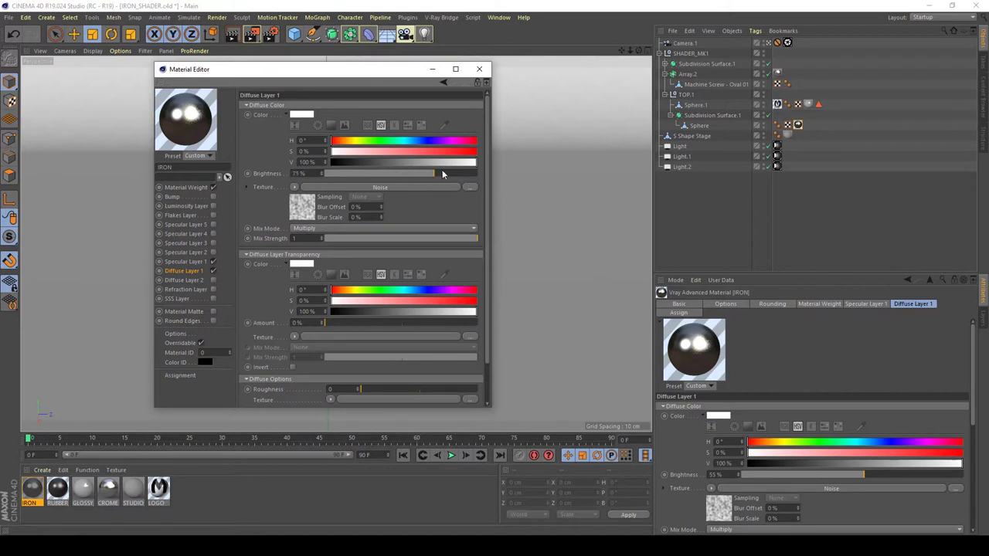
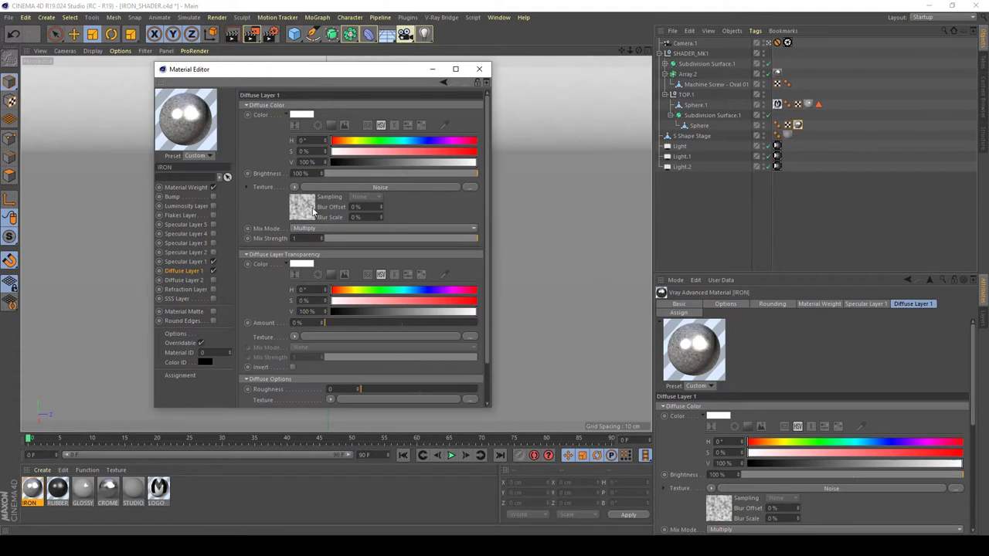
# Set the diffuse noise shader's type to Turbulence and its global scale to 30%
pyautogui.click(303, 207)
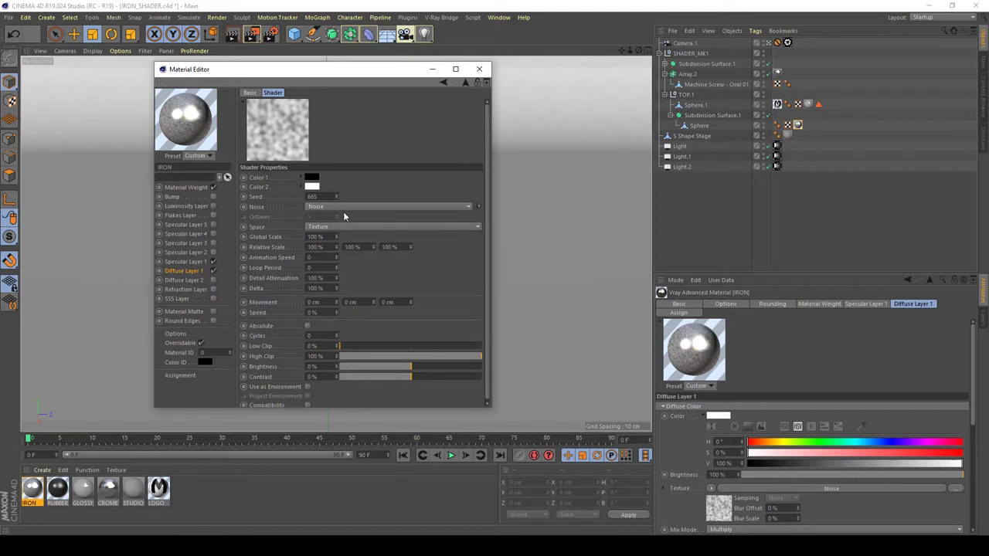
pyautogui.click(332, 207)
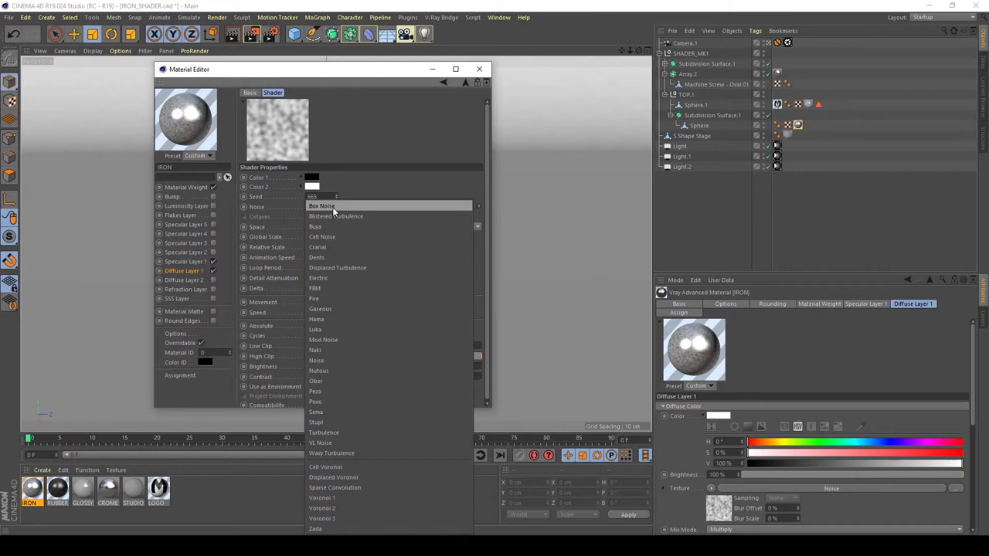
pyautogui.click(347, 433)
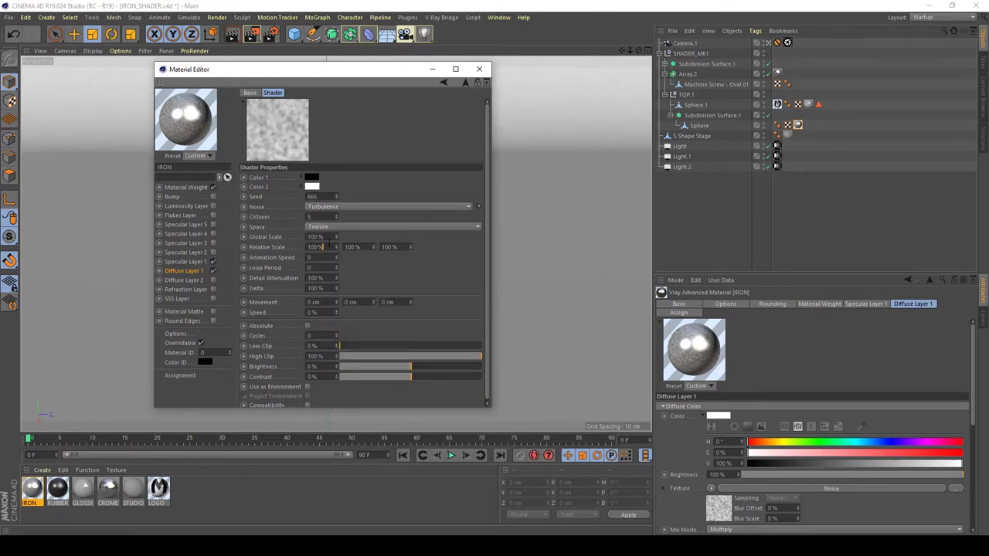
pyautogui.click(323, 236)
pyautogui.write('20')
pyautogui.press('Return')
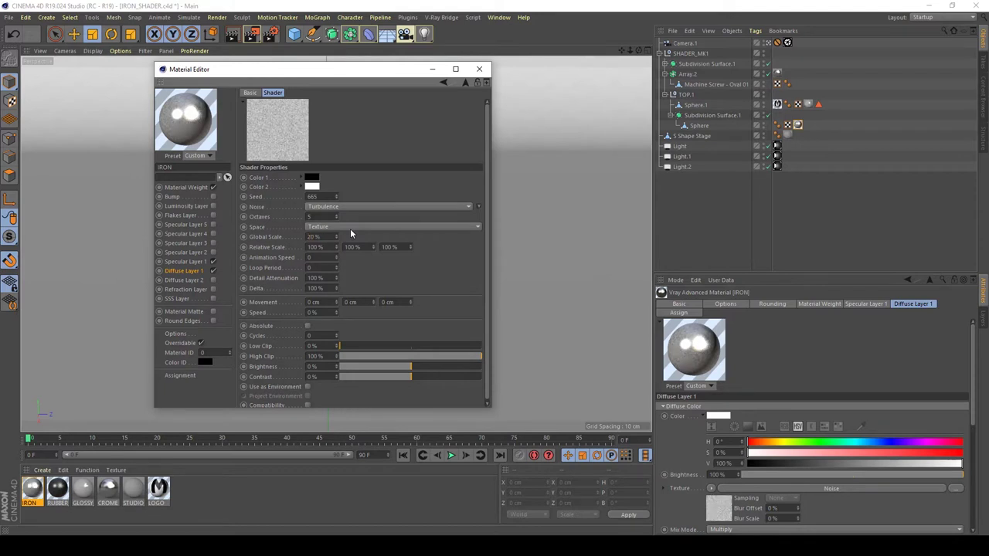
pyautogui.click(324, 236)
pyautogui.write('30')
pyautogui.press('Return')
# Increase the noise shader's contrast by setting Low Clip to about 27% and High Clip to about 78%
pyautogui.moveTo(353, 347); pyautogui.dragTo(360, 346)
pyautogui.moveTo(477, 357); pyautogui.dragTo(457, 357)
pyautogui.moveTo(360, 347); pyautogui.dragTo(377, 345)
pyautogui.moveTo(467, 358); pyautogui.dragTo(448, 357)
pyautogui.click(382, 346)
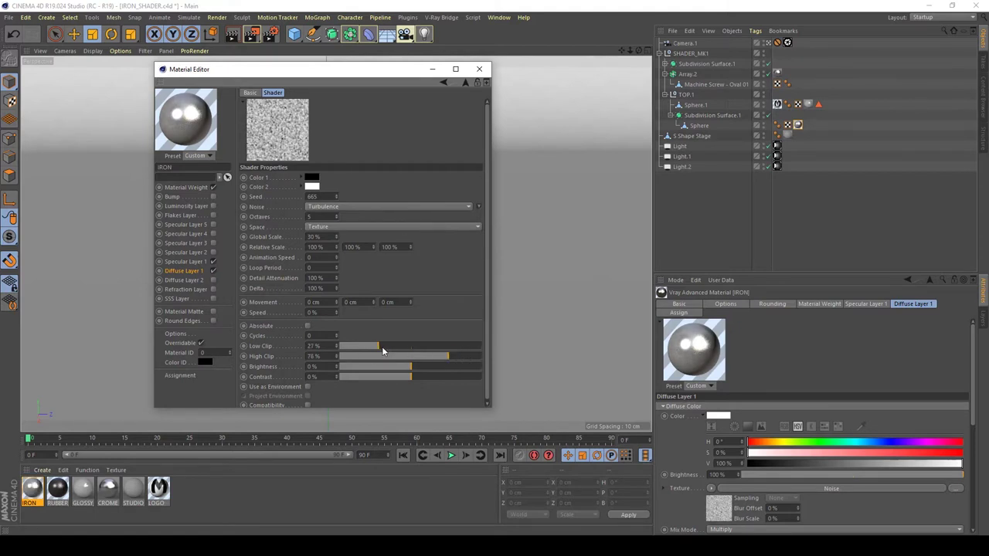
# Lower the IRON material's Diffuse Layer 1 brightness to 45% and put the material editor away
pyautogui.click(199, 263)
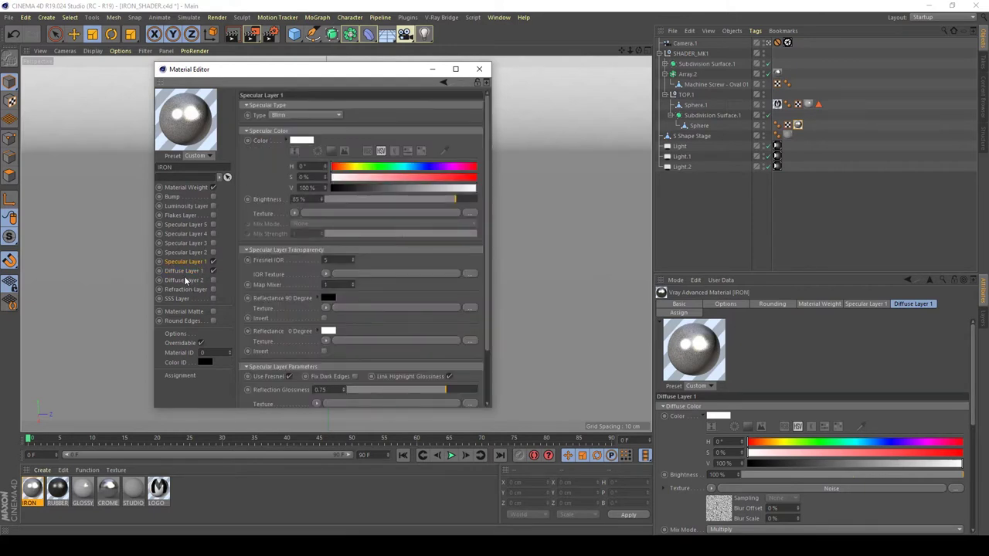
pyautogui.click(186, 271)
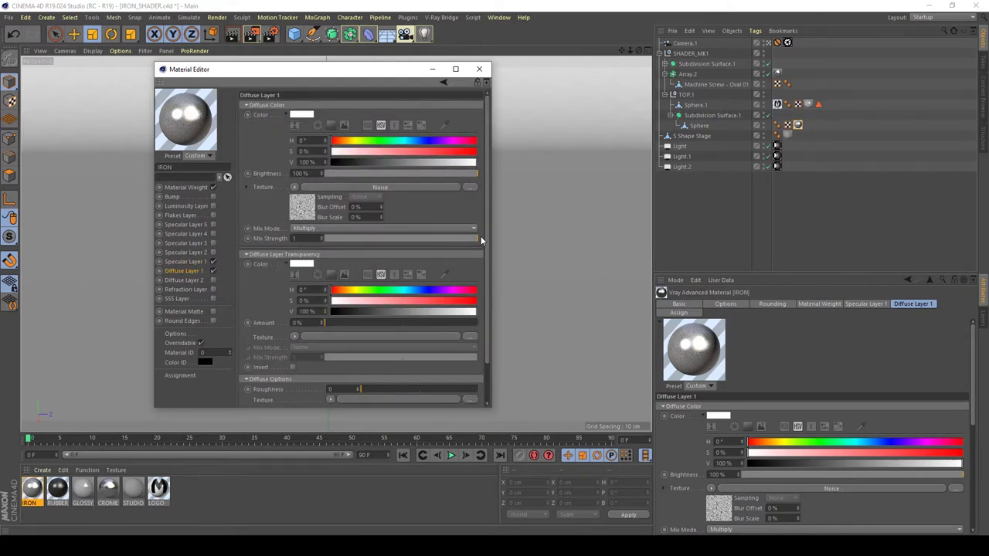
pyautogui.moveTo(483, 174); pyautogui.dragTo(394, 174)
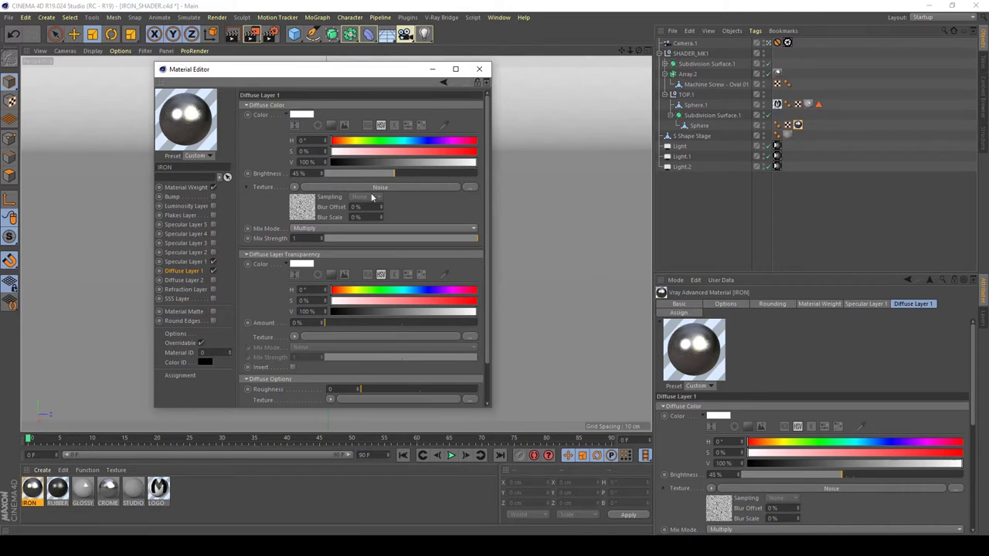
pyautogui.doubleClick(298, 173)
pyautogui.press('Return')
pyautogui.click(434, 70)
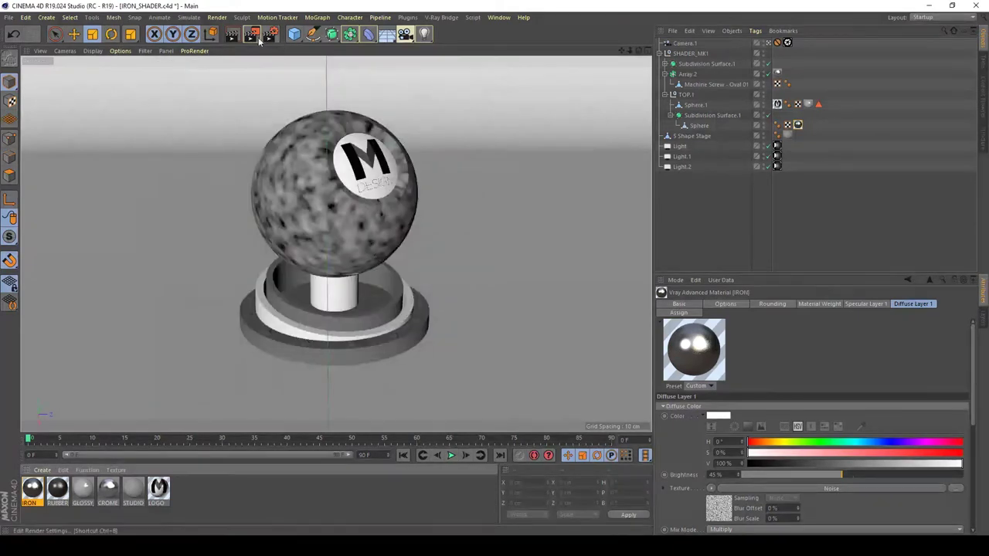
# Render the scene to the Picture Viewer and delete the oldest render from its history
pyautogui.click(235, 35)
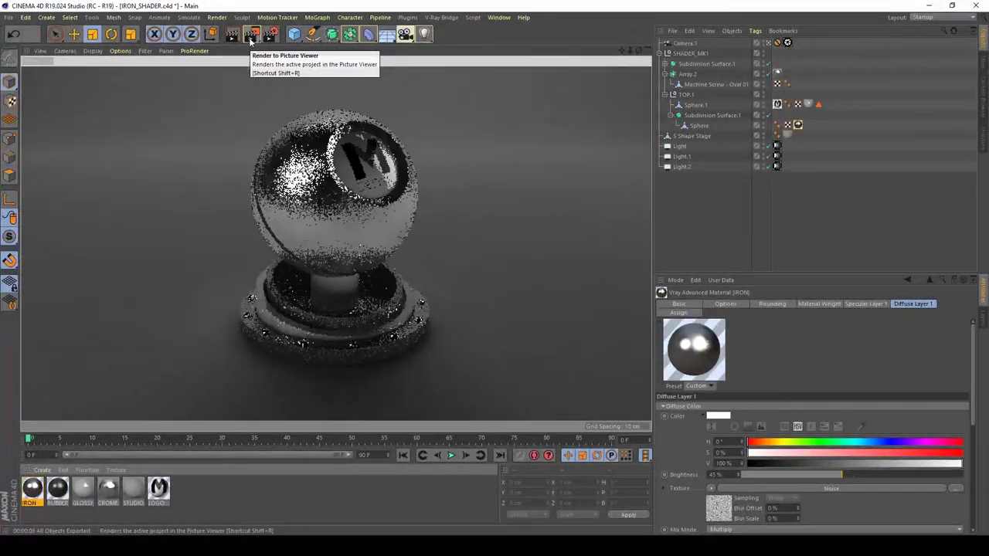
pyautogui.click(378, 151)
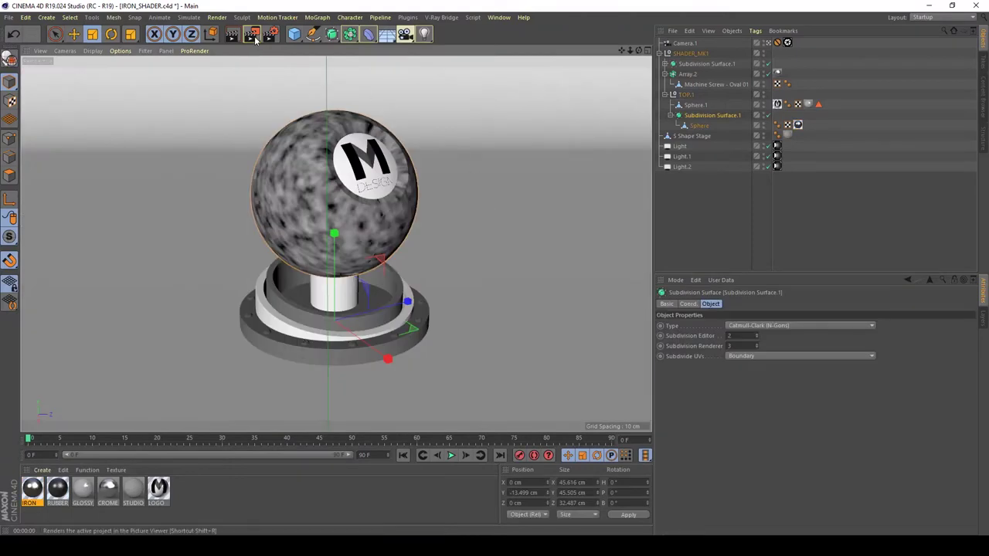
pyautogui.click(253, 36)
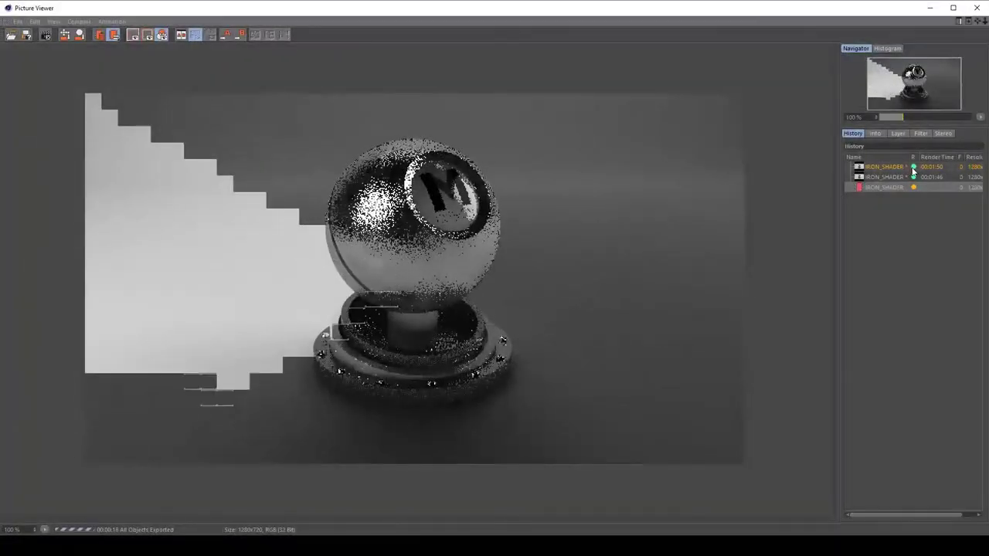
pyautogui.press('Delete')
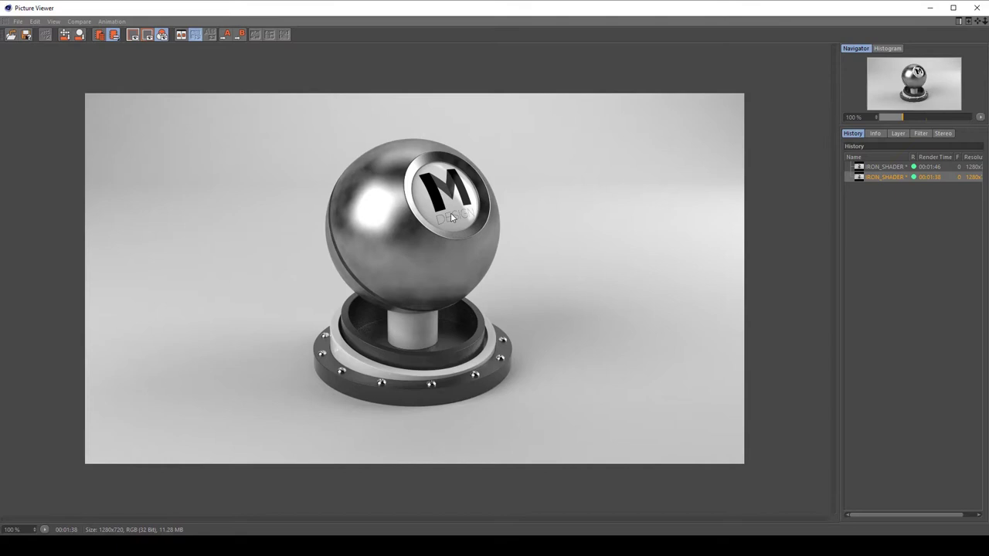
# Compare the new render with the previous one by alternating between them, and return to the scene
pyautogui.press('Up')
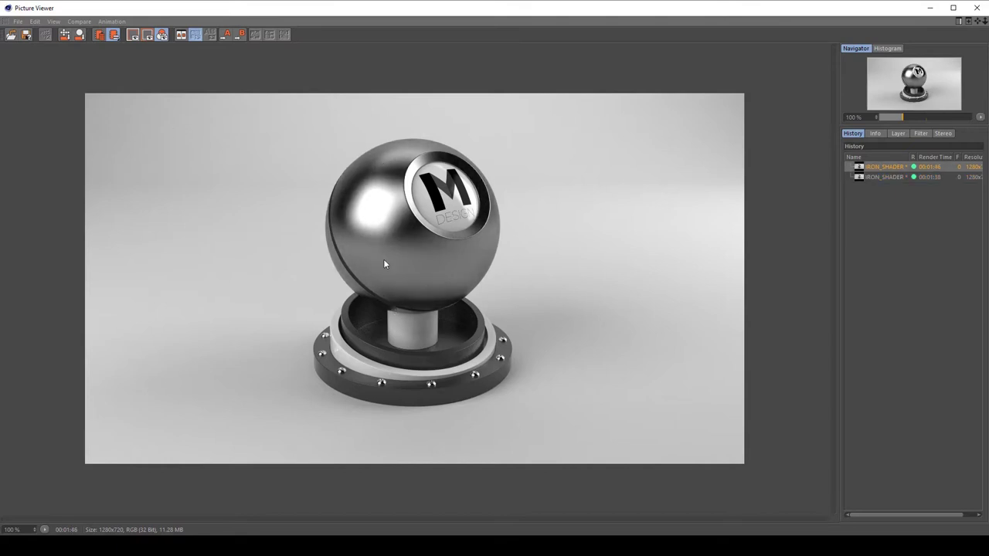
pyautogui.press('Down')
pyautogui.press('Up')
pyautogui.press('Down')
pyautogui.press('Up')
pyautogui.press('Down')
pyautogui.press('Up')
pyautogui.press('Down')
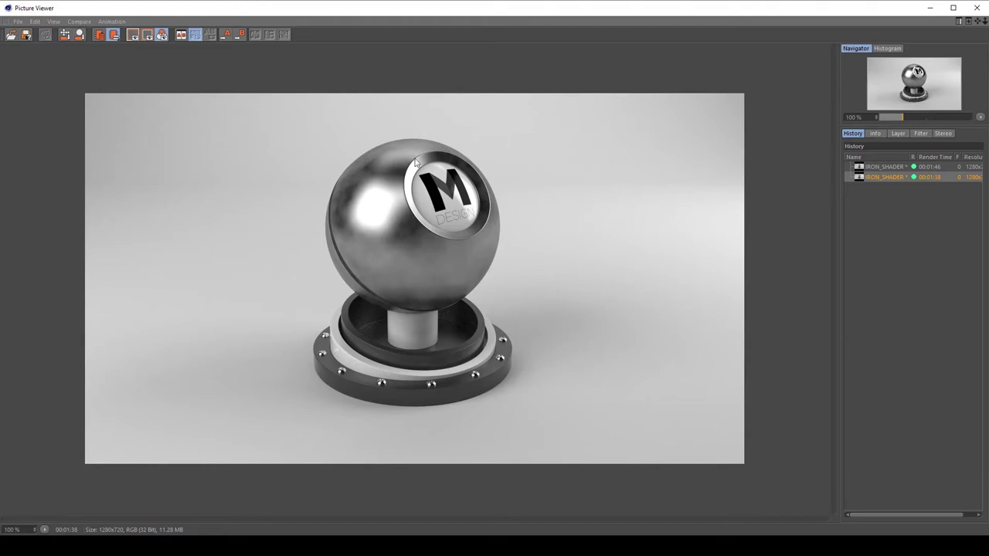
pyautogui.click(963, 17)
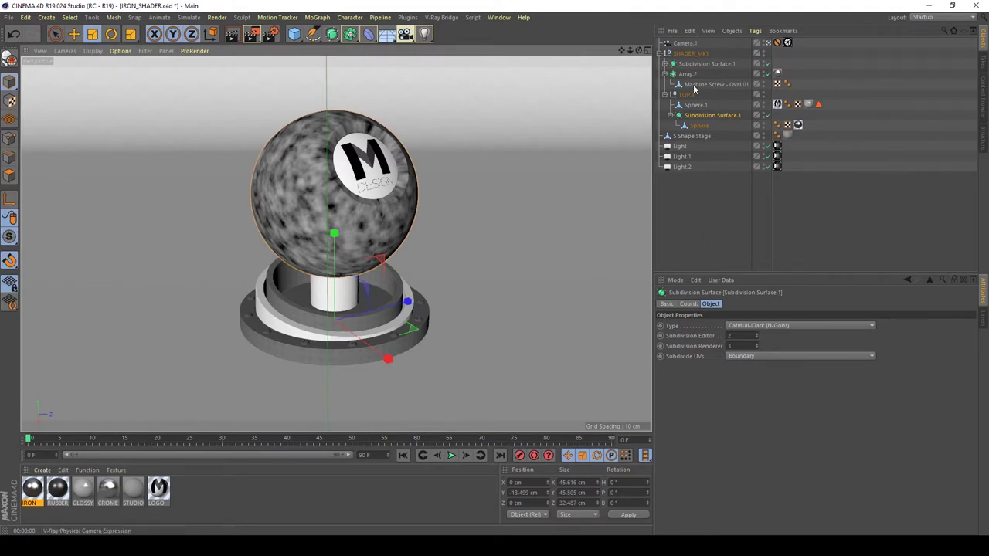
# Try Cubic and Cylindrical projection on the sphere's IRON texture tag and return it to UVW Mapping
pyautogui.click(799, 127)
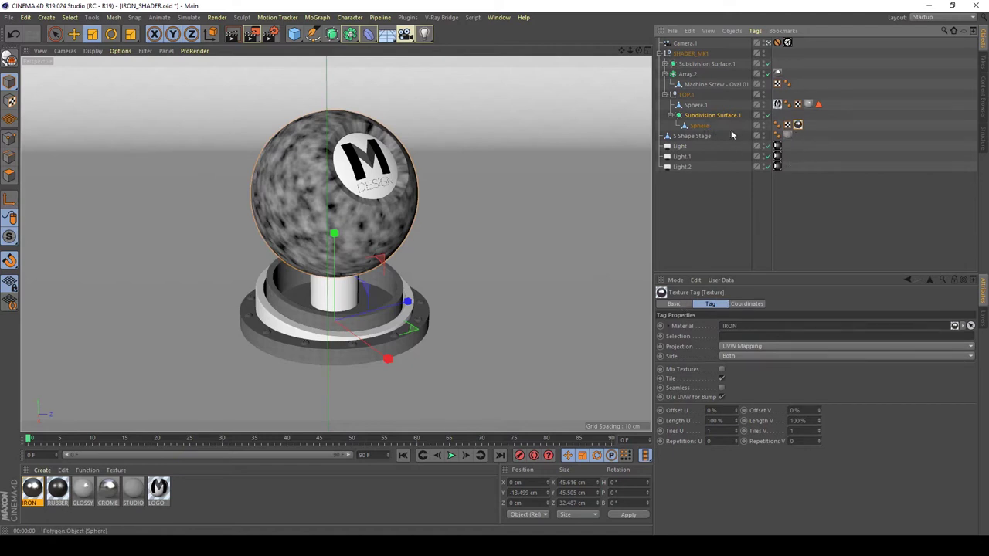
pyautogui.click(752, 348)
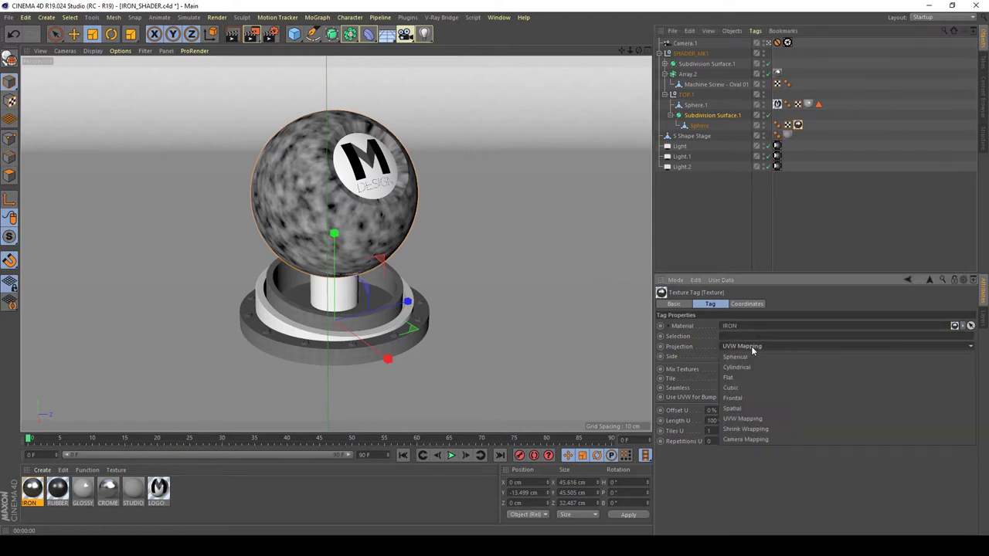
pyautogui.click(746, 388)
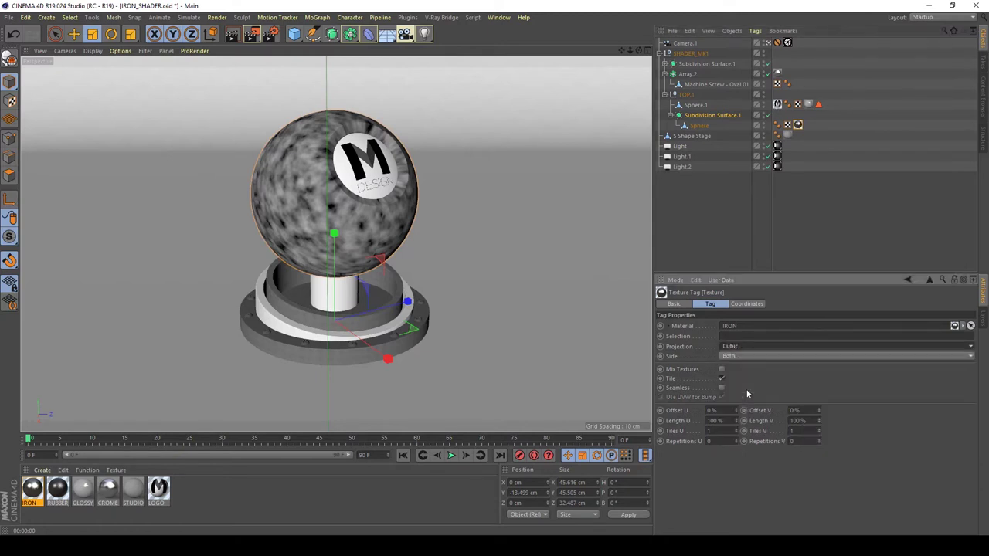
pyautogui.click(742, 347)
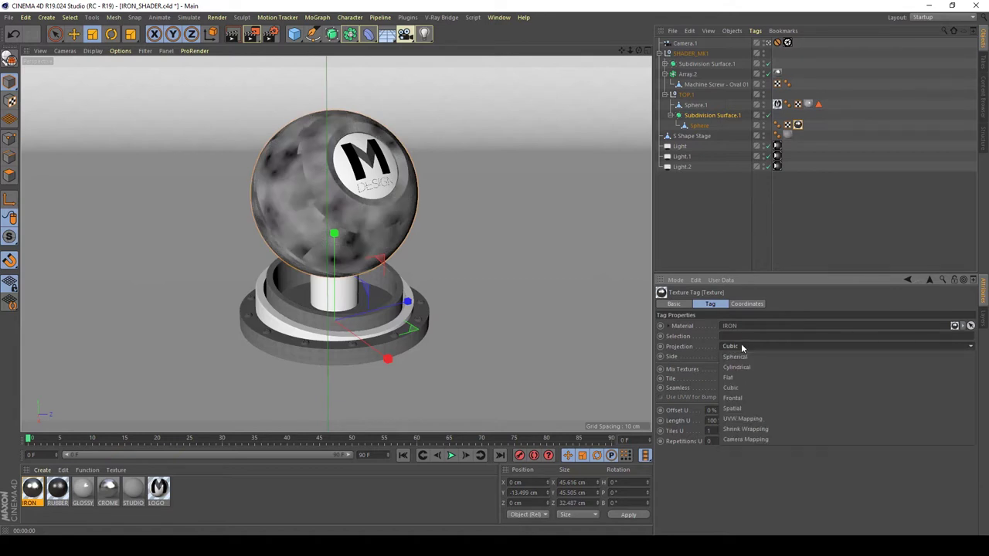
pyautogui.click(747, 370)
pyautogui.click(744, 346)
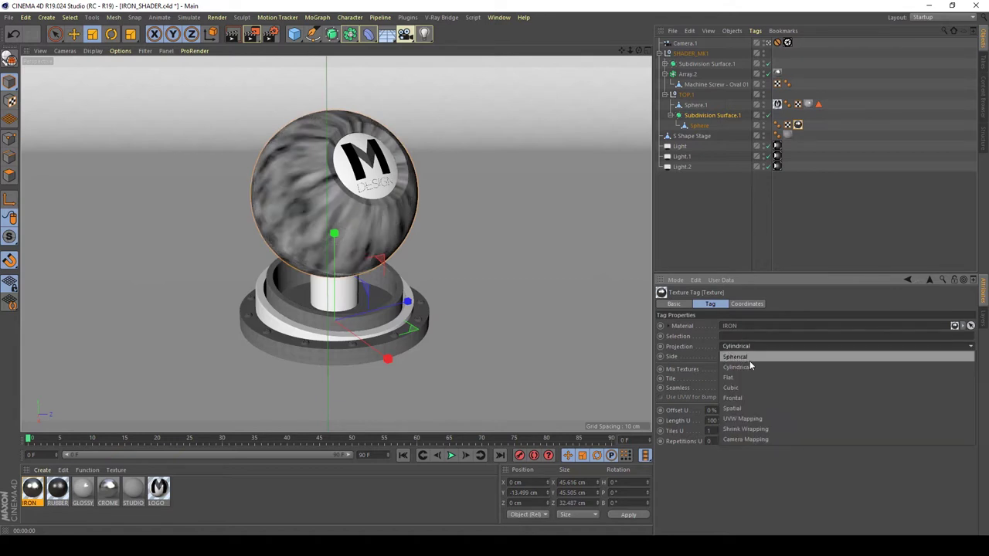
pyautogui.click(765, 419)
# Tile the sphere's IRON texture 5 times in both U and V and enable Seamless
pyautogui.click(722, 431)
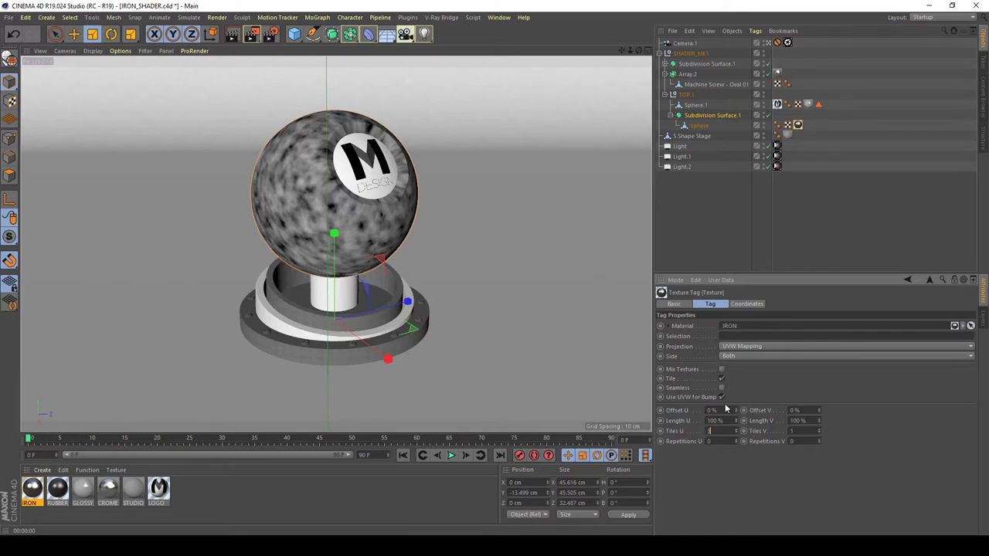
pyautogui.write('5')
pyautogui.press('Return')
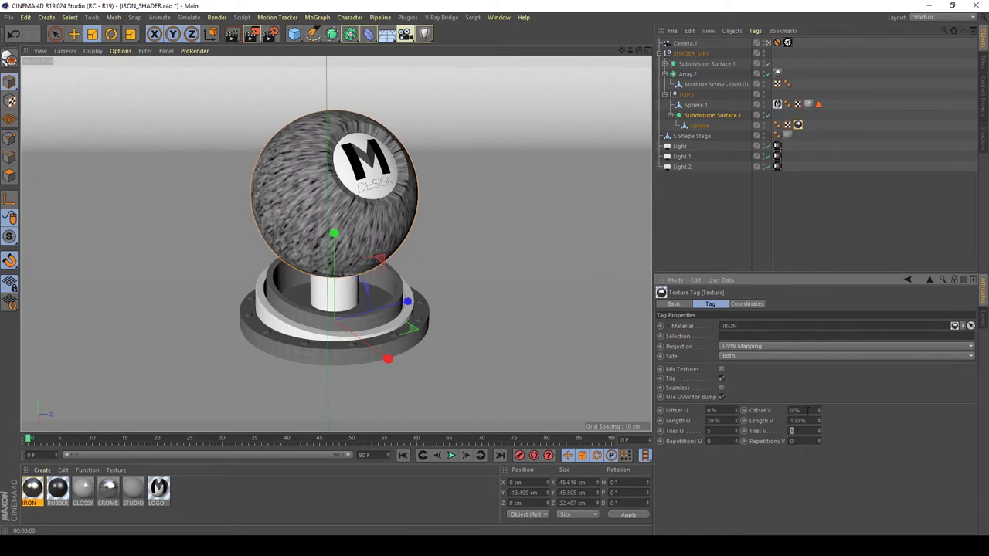
pyautogui.write('5')
pyautogui.press('Return')
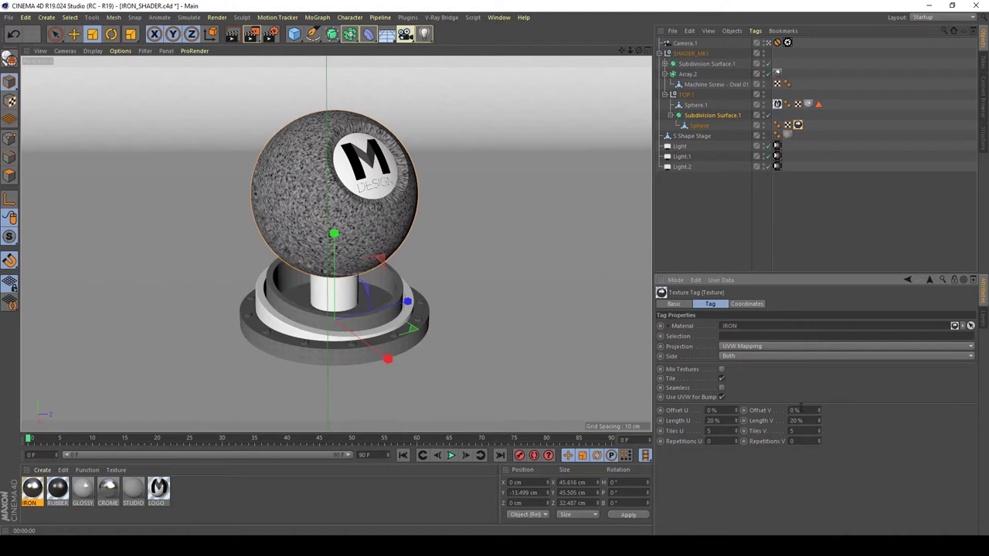
pyautogui.click(722, 388)
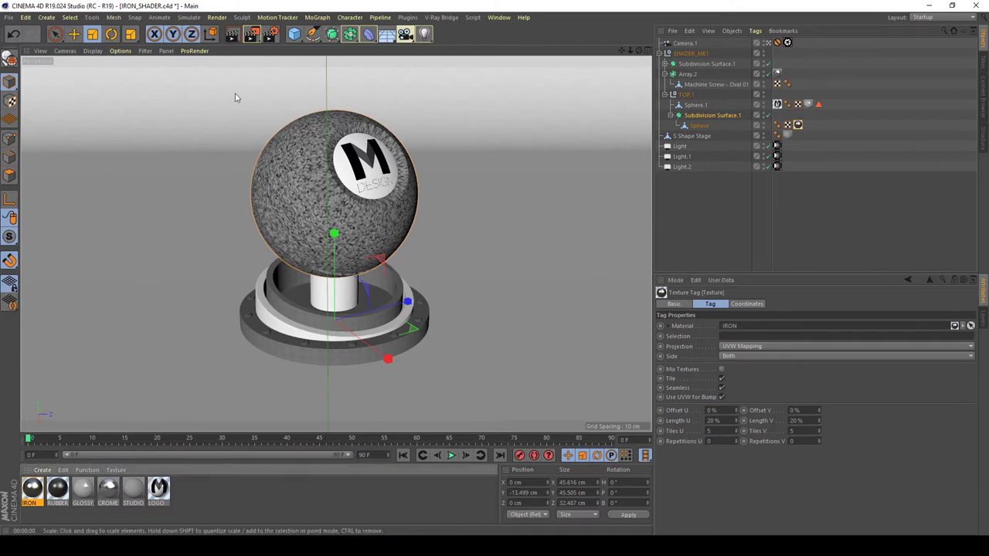
# Copy the noise texture from the IRON material's Diffuse Layer 1 and paste it into the Bump texture
pyautogui.doubleClick(35, 490)
pyautogui.moveTo(334, 73); pyautogui.dragTo(688, 107)
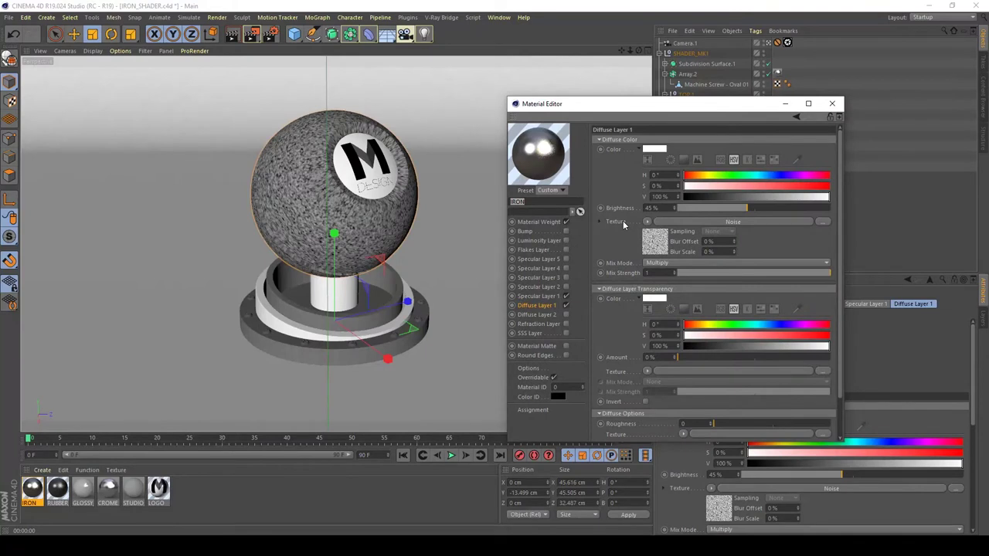
pyautogui.rightClick(615, 222)
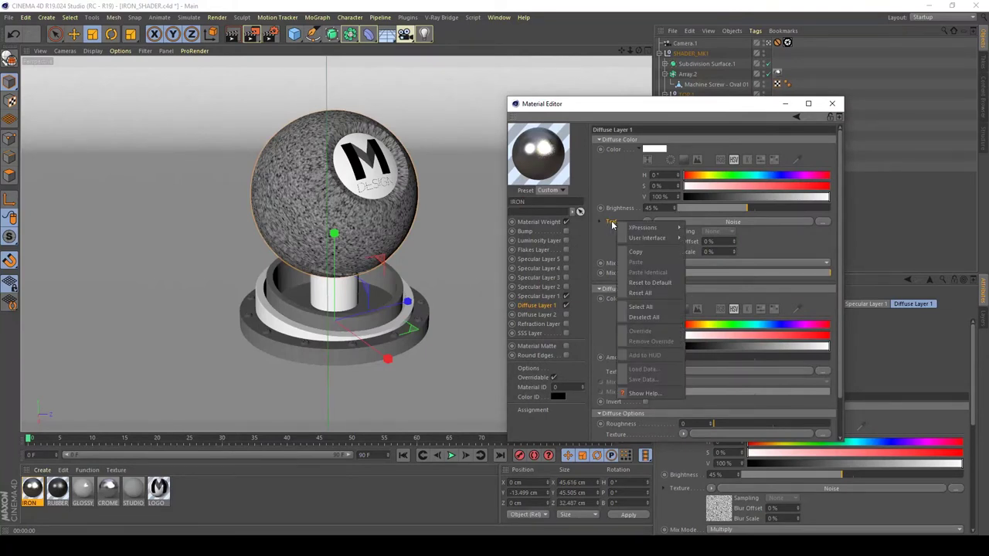
pyautogui.moveTo(621, 227)
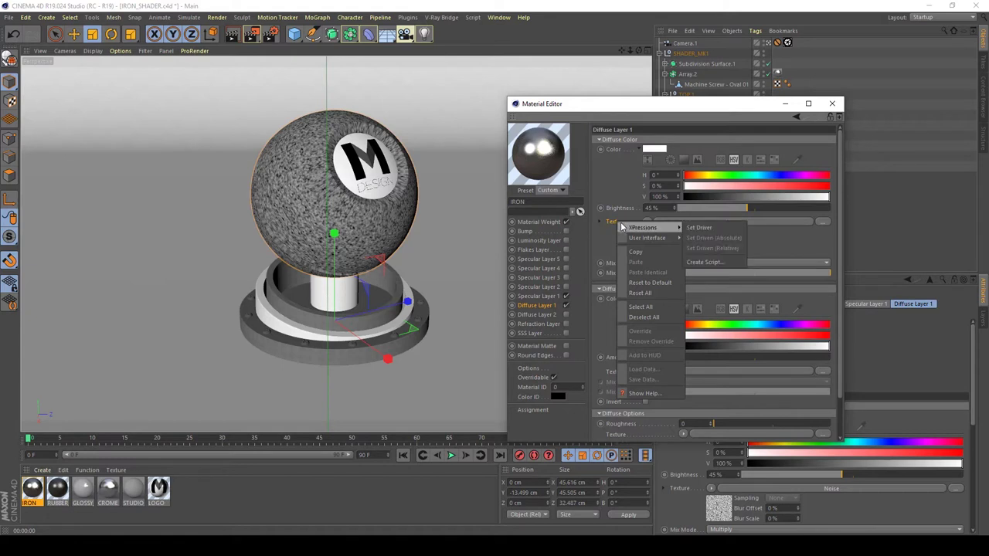
pyautogui.click(637, 253)
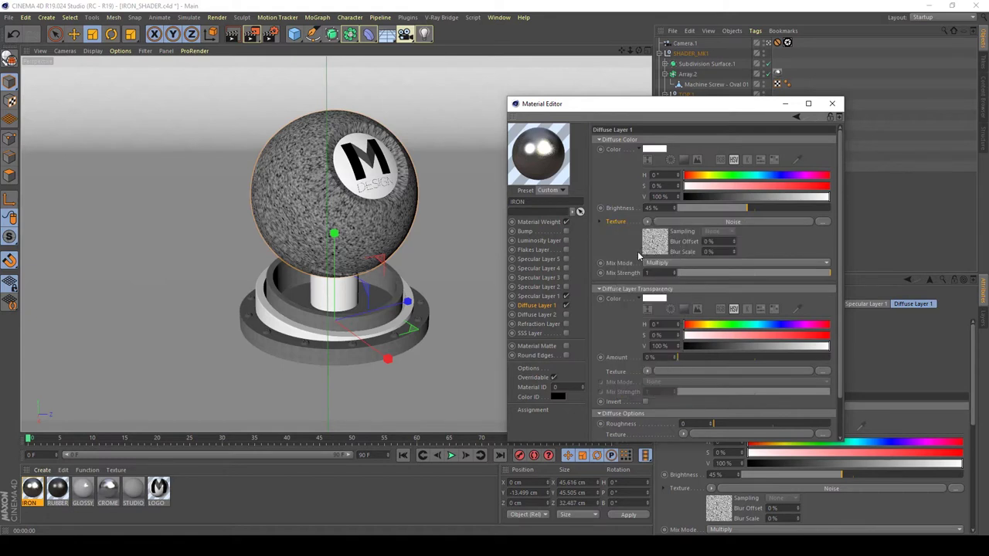
pyautogui.click(539, 232)
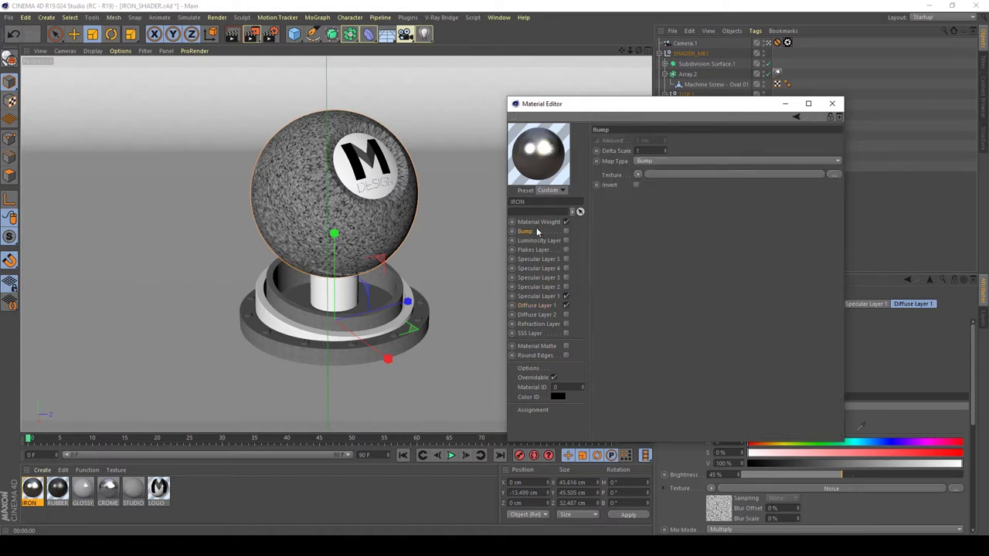
pyautogui.rightClick(610, 177)
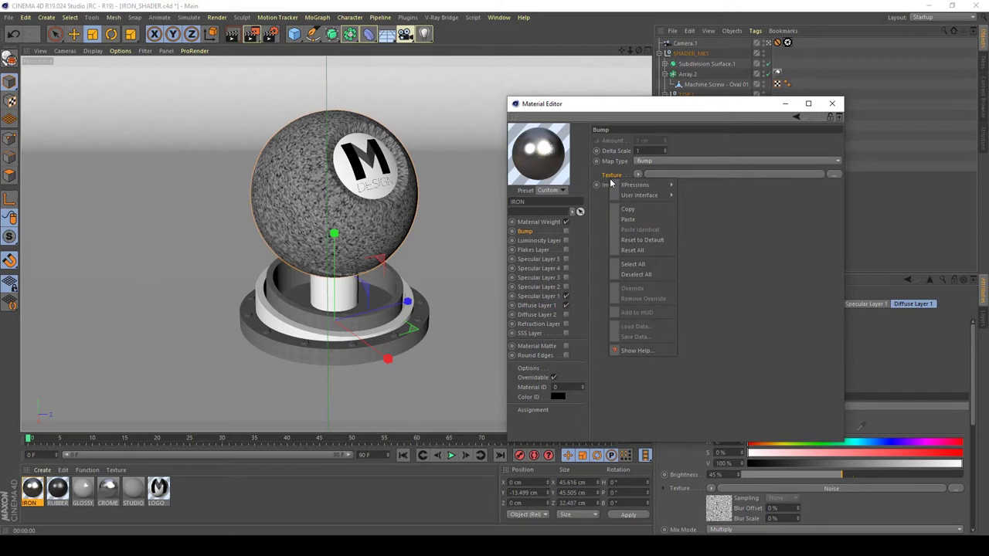
pyautogui.click(630, 220)
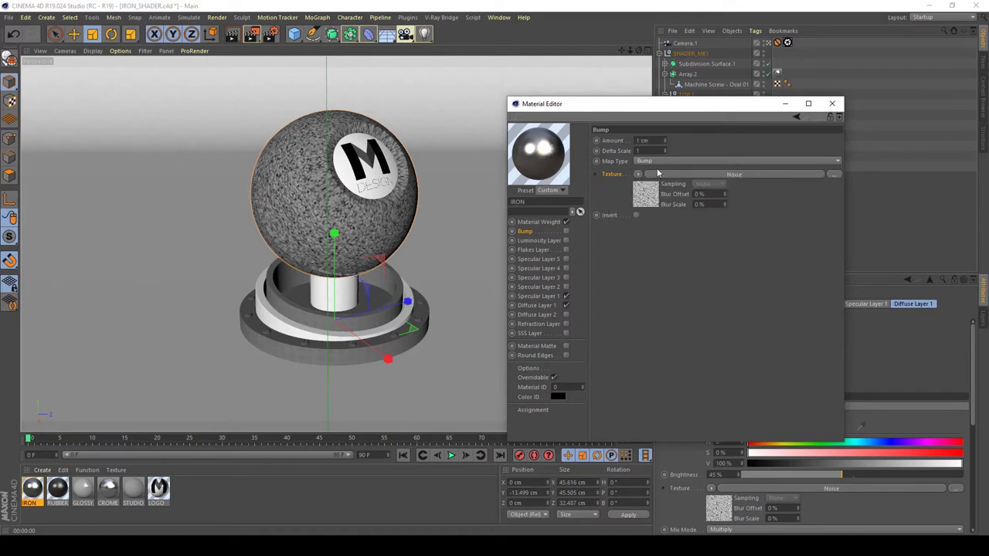
# Set the IRON material's bump amount to 0.1 cm and return to the scene with the Picture Viewer and Material Editor closed
pyautogui.click(655, 144)
pyautogui.write('0.1')
pyautogui.press('Return')
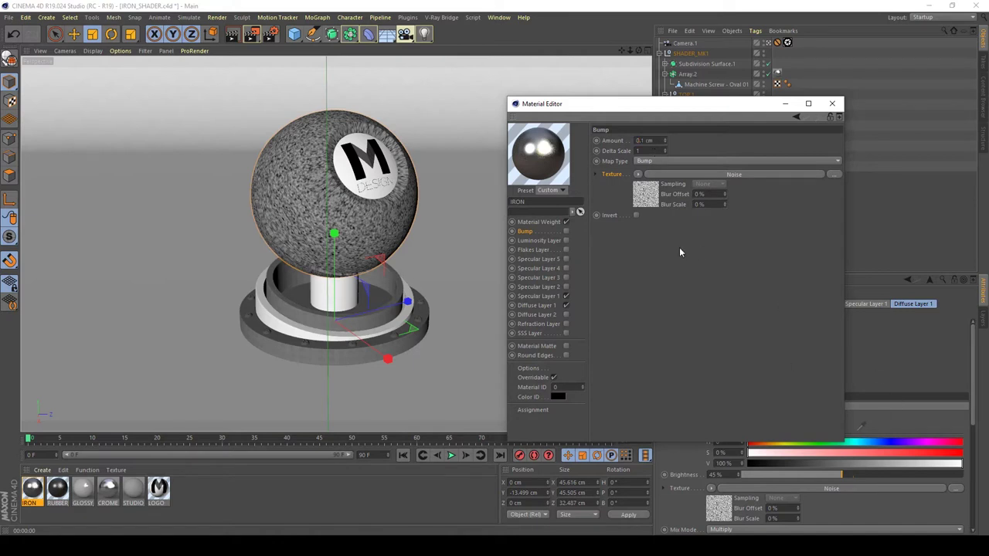
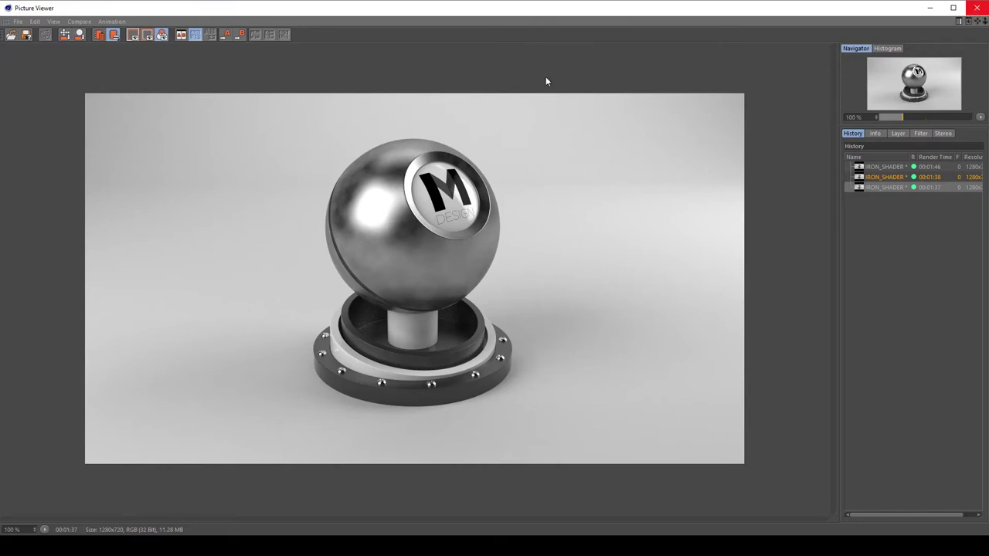
pyautogui.click(980, 9)
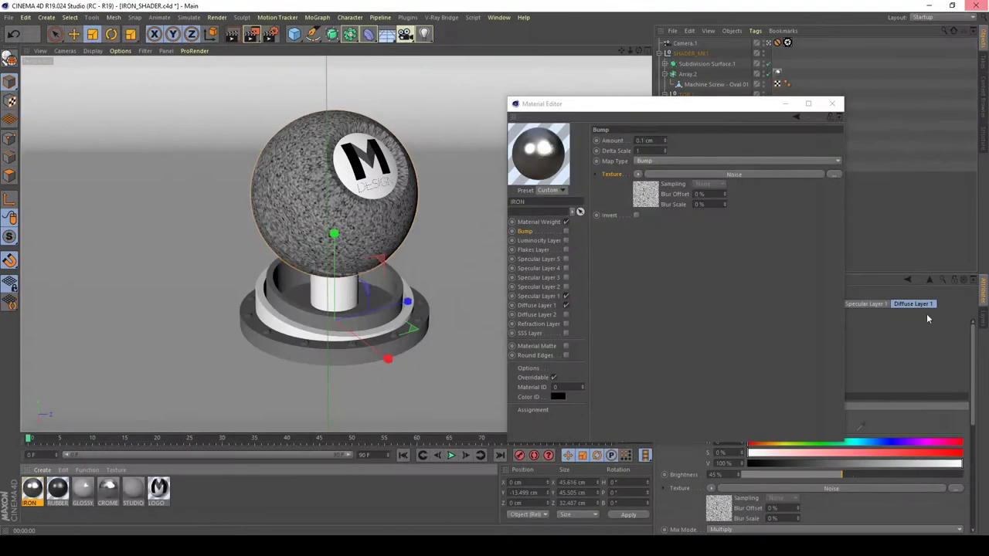
pyautogui.click(834, 102)
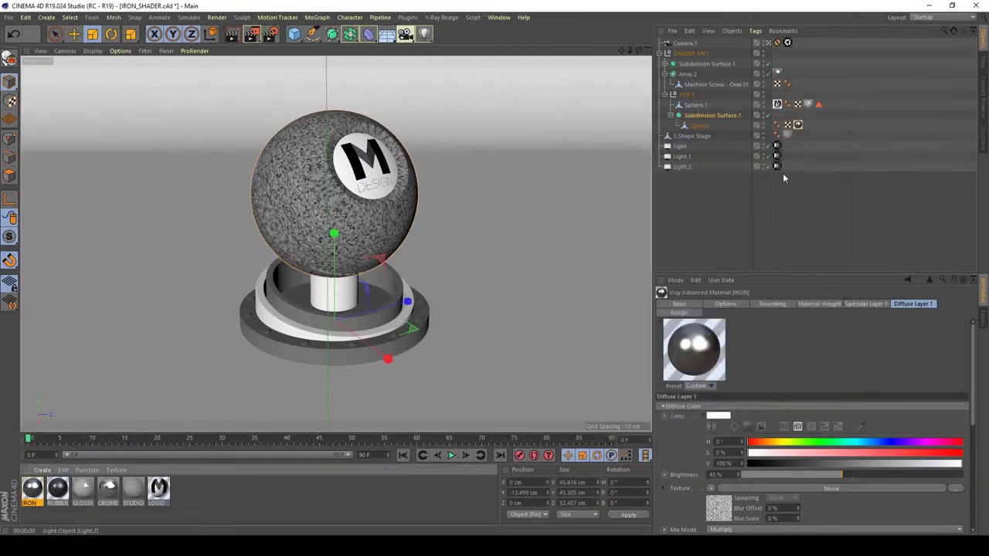
# Reset the sphere's IRON texture tag to 100% length and 1 tile in both U and V
pyautogui.click(797, 125)
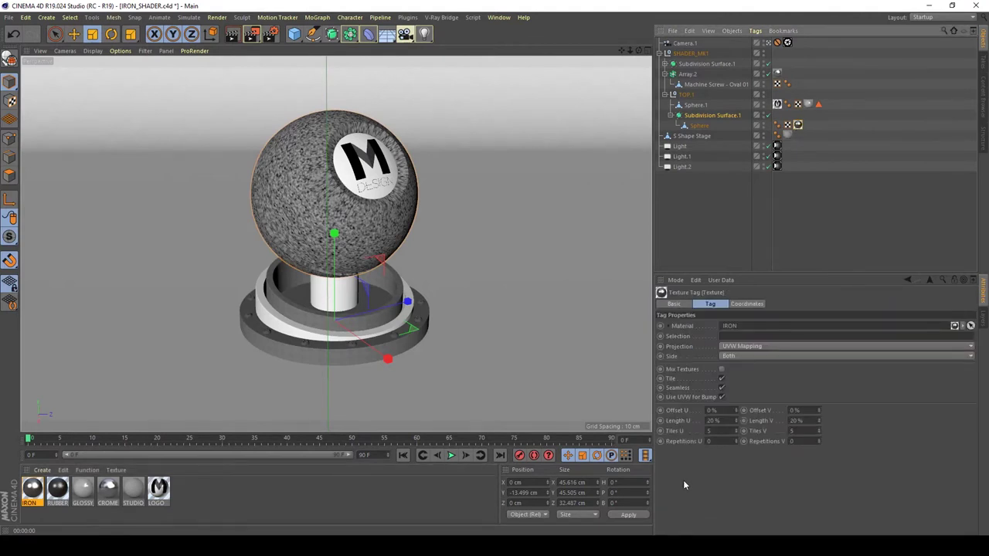
pyautogui.click(715, 420)
pyautogui.write('100')
pyautogui.press('Return')
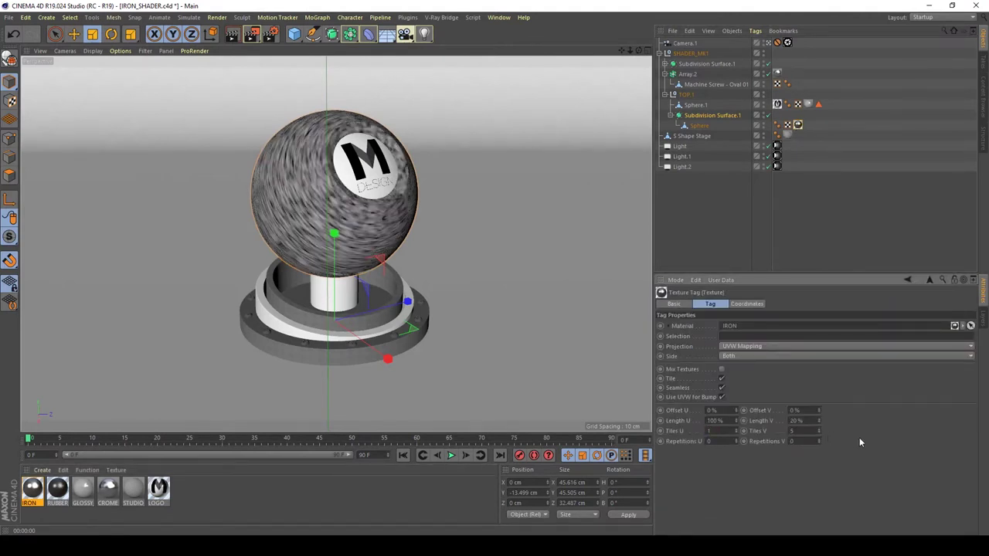
pyautogui.click(806, 433)
pyautogui.write('1')
pyautogui.press('Return')
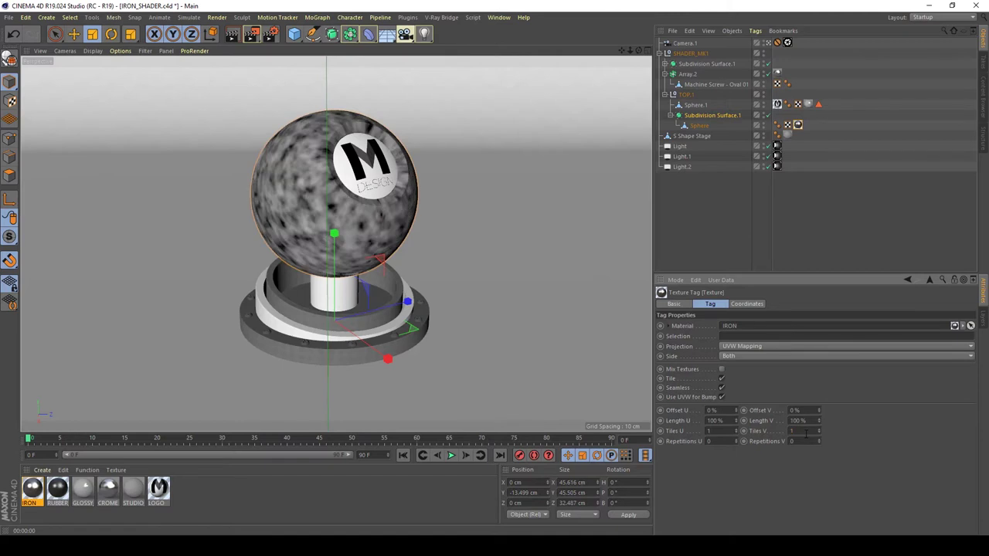
pyautogui.click(813, 240)
pyautogui.click(798, 125)
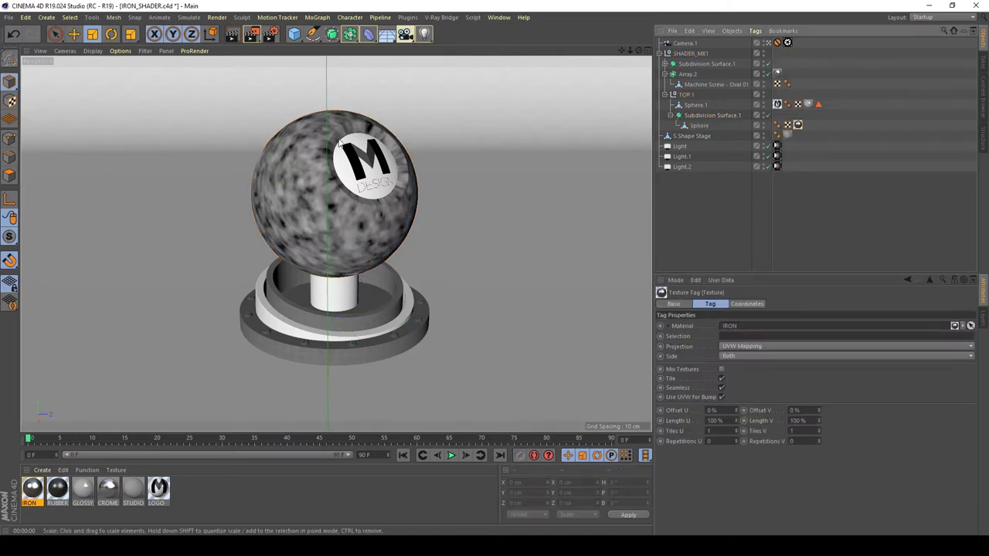
# Reopen the IRON material, place its editor clear of the shader ball, and enable the Bump channel
pyautogui.click(32, 490)
pyautogui.doubleClick(32, 490)
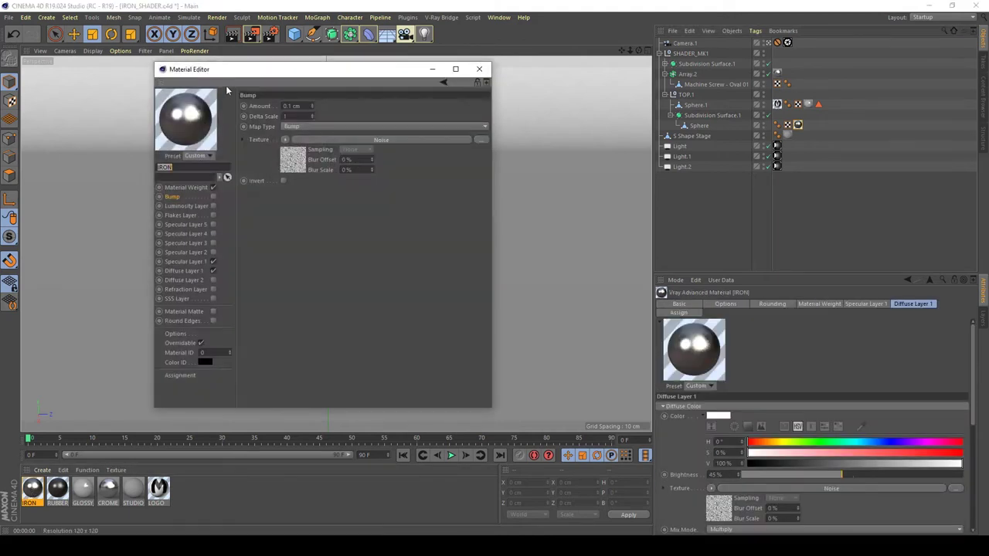
pyautogui.moveTo(279, 72); pyautogui.dragTo(524, 80)
pyautogui.moveTo(617, 84); pyautogui.dragTo(638, 83)
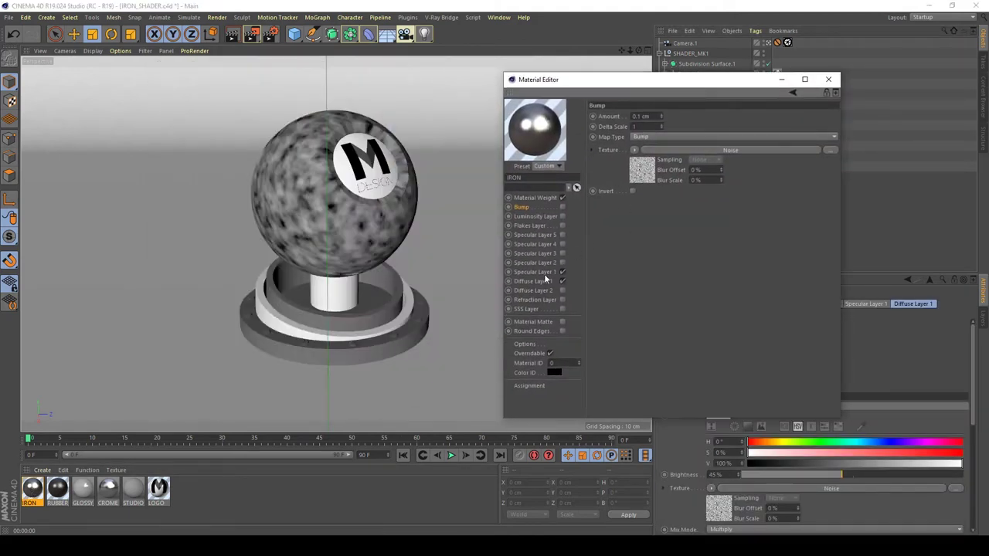
pyautogui.click(563, 207)
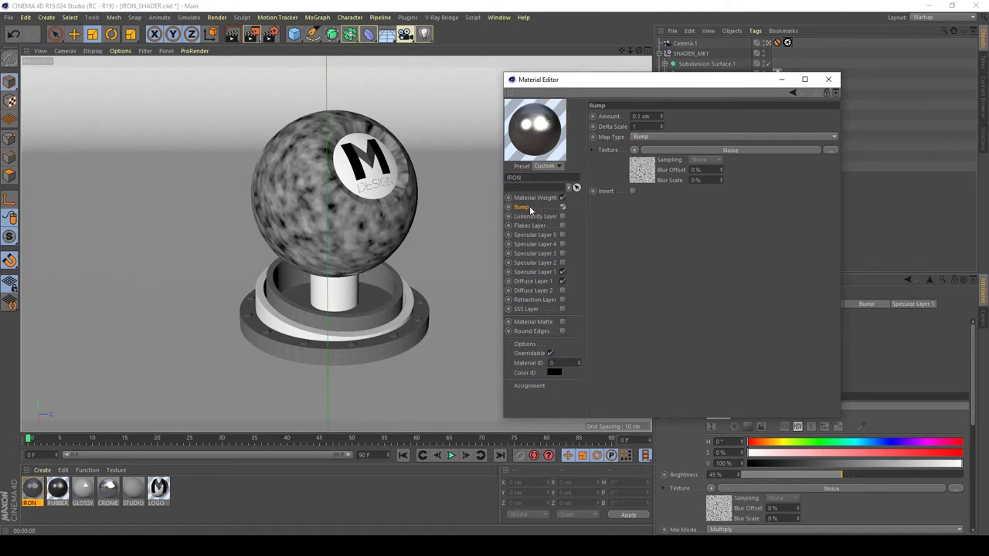
# Set the global scale of the noise in Diffuse Layer 1 to 6%
pyautogui.click(529, 281)
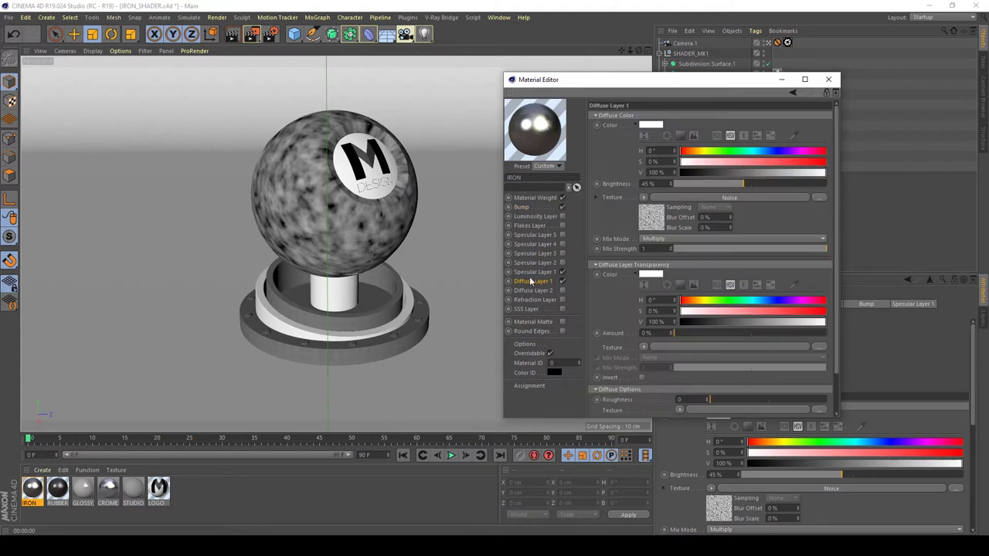
pyautogui.click(532, 270)
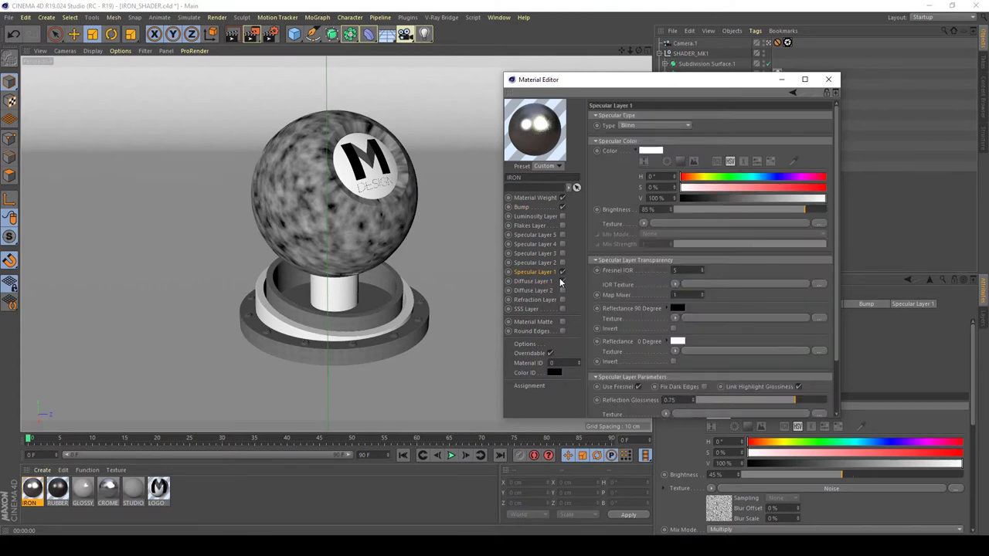
pyautogui.click(545, 282)
pyautogui.click(651, 224)
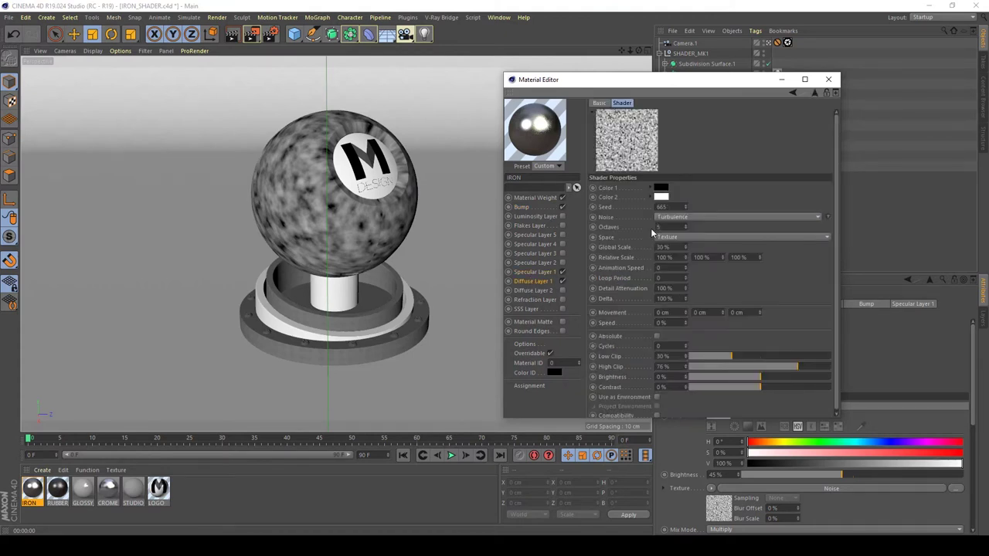
pyautogui.doubleClick(664, 248)
pyautogui.click(674, 247)
pyautogui.press('BackSpace')
pyautogui.press('BackSpace')
pyautogui.press('BackSpace')
pyautogui.press('BackSpace')
pyautogui.write('6')
pyautogui.press('Return')
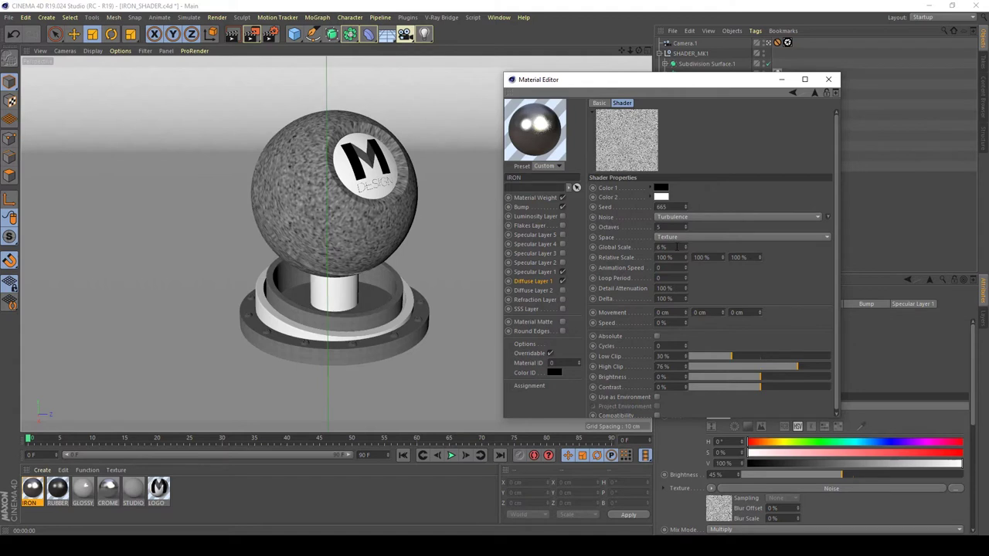
# Set the Bump noise's global scale to 6% and close the Material Editor
pyautogui.click(530, 208)
pyautogui.click(649, 174)
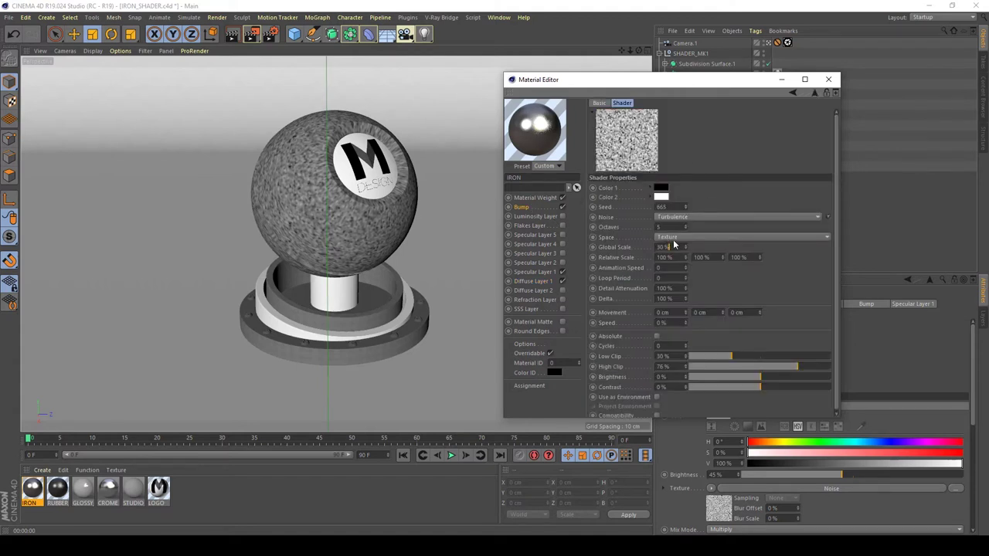
pyautogui.write('6')
pyautogui.press('Return')
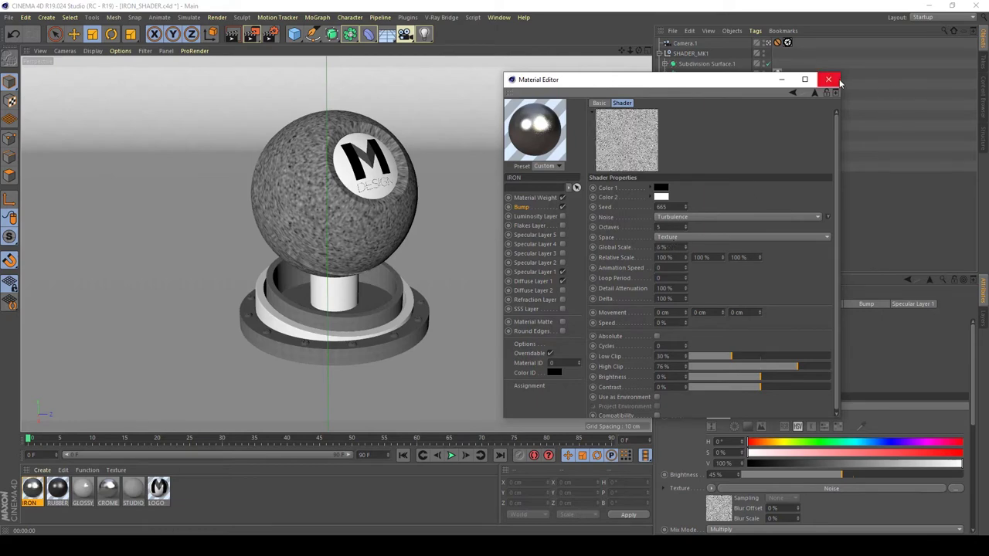
pyautogui.click(838, 81)
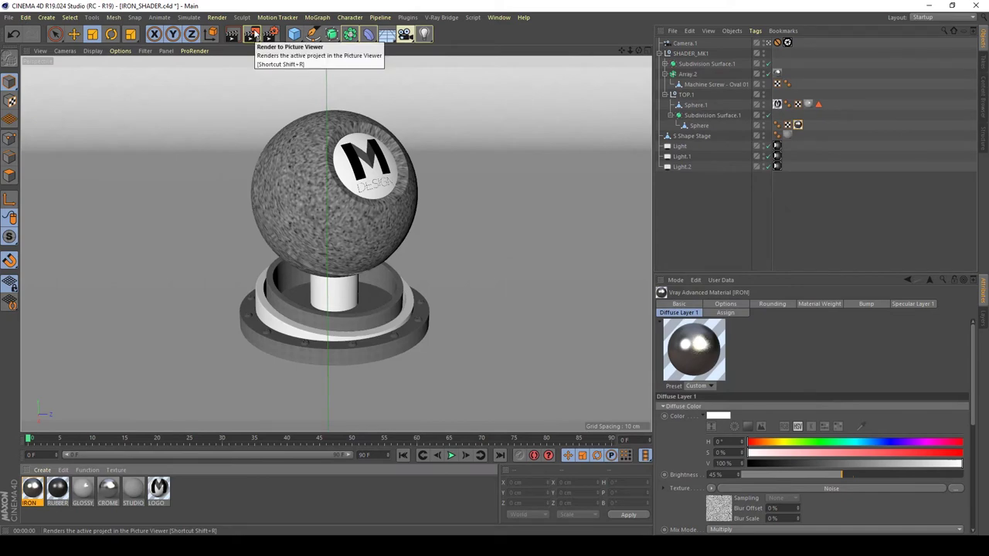
# Render the scene to the Picture Viewer, inspect the sphere's bump up close, and stop the render by closing the viewer
pyautogui.click(254, 35)
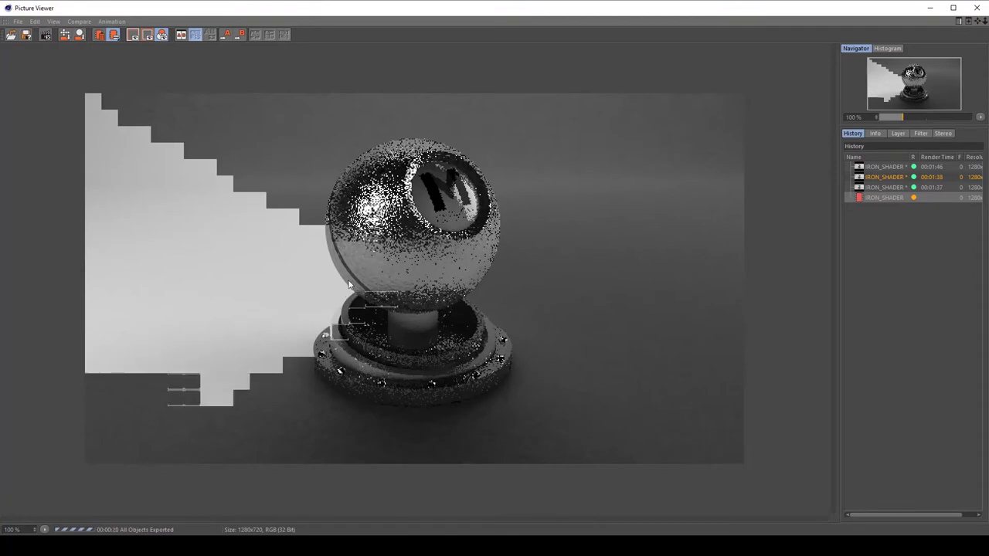
pyautogui.scroll(2, 349, 284)
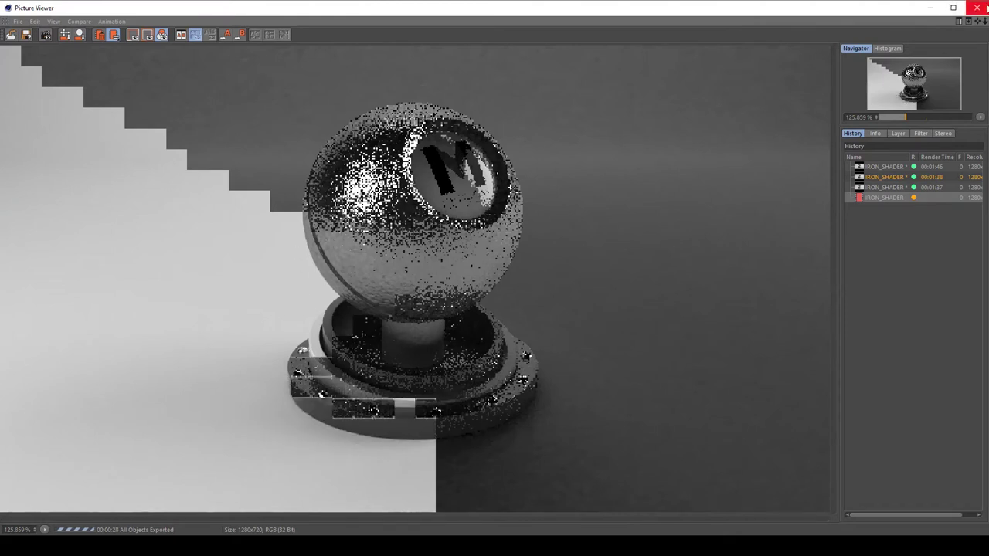
pyautogui.click(978, 7)
pyautogui.click(512, 313)
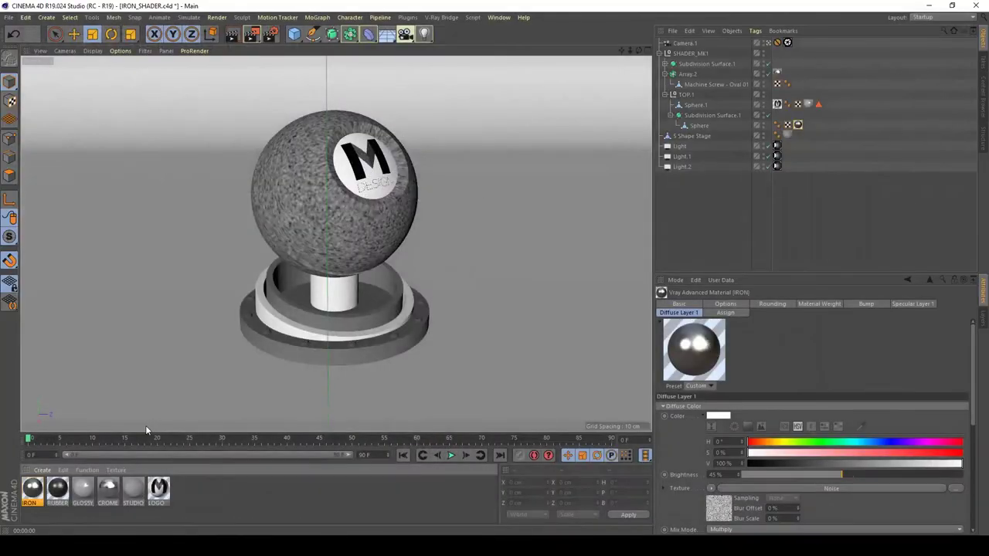
# Set the IRON material's bump amount to 0.03 cm and close the Material Editor
pyautogui.doubleClick(32, 487)
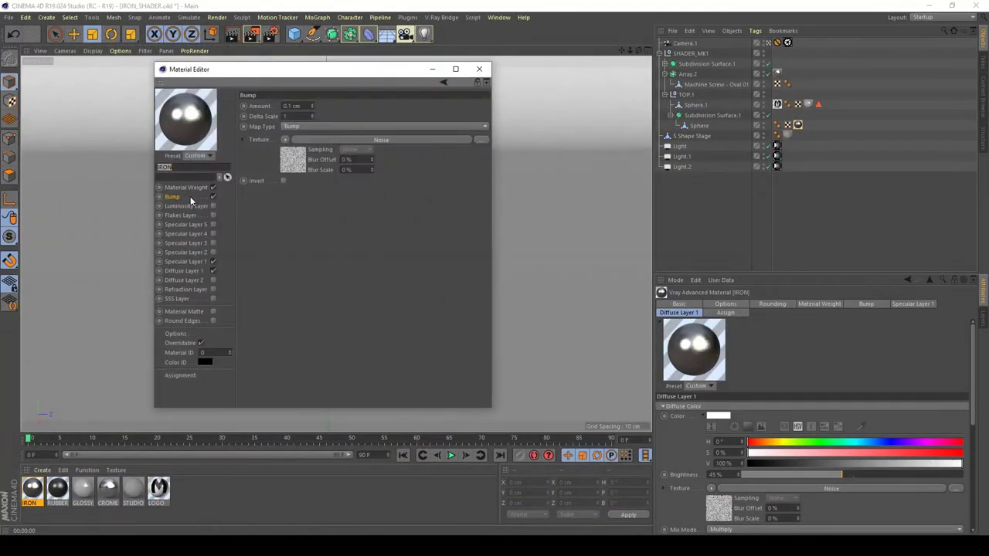
pyautogui.doubleClick(300, 108)
pyautogui.write('0.03')
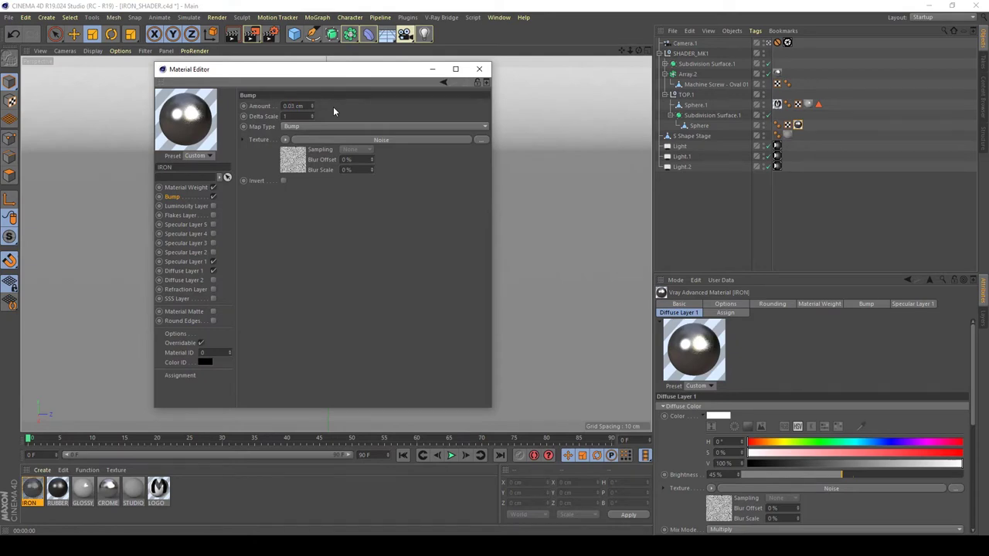
pyautogui.click(479, 69)
# Render the scene to the Picture Viewer again and delete the previous aborted render from its history
pyautogui.click(252, 34)
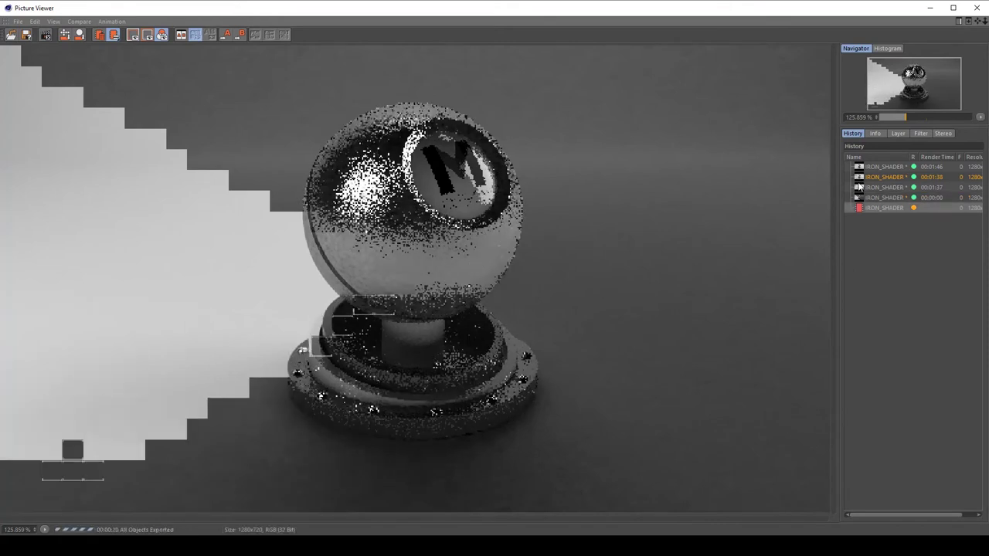
pyautogui.click(885, 200)
pyautogui.press('Delete')
pyautogui.press('Return')
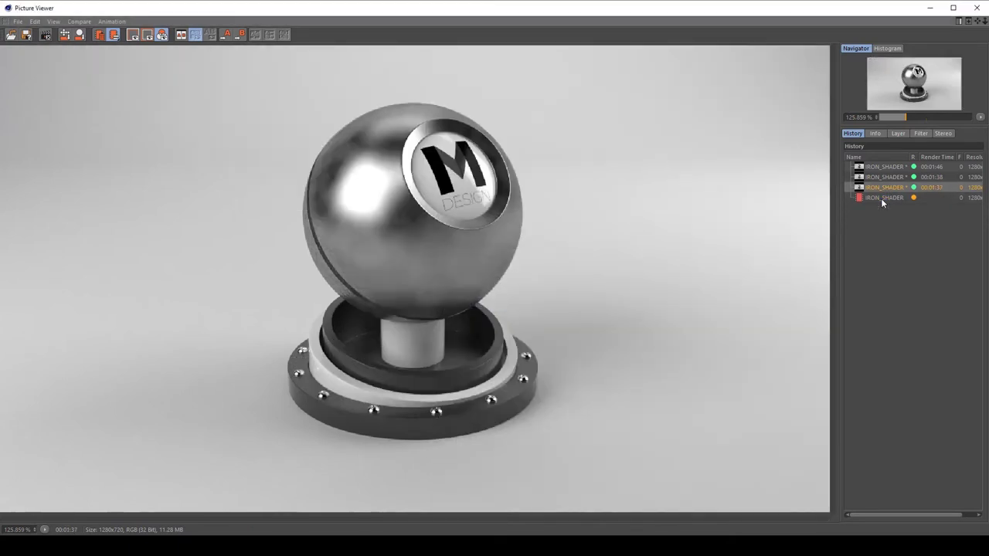
# Delete the two oldest renders from the Picture Viewer history
pyautogui.click(886, 177)
pyautogui.keyDown('shift'); pyautogui.click(888, 167); pyautogui.keyUp('shift')
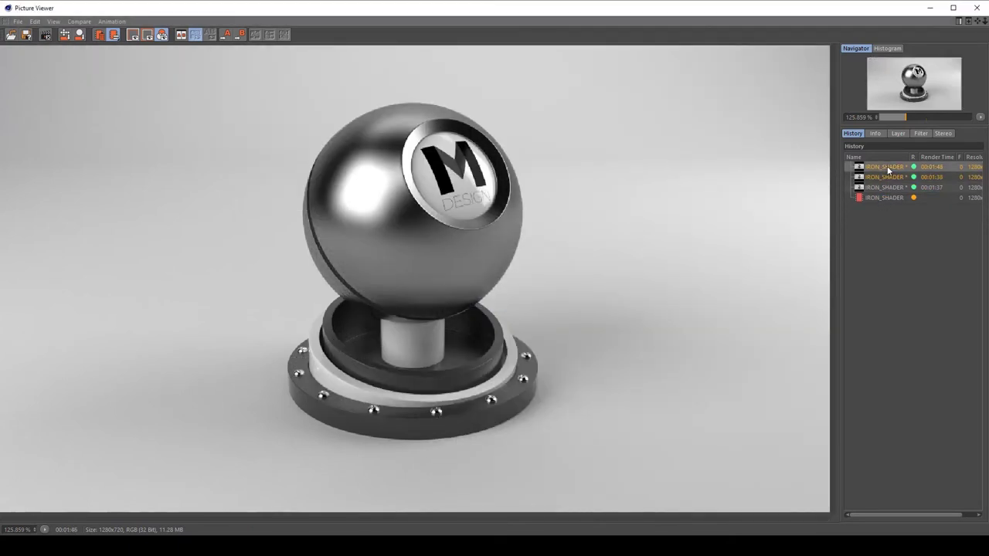
pyautogui.press('Delete')
pyautogui.press('Return')
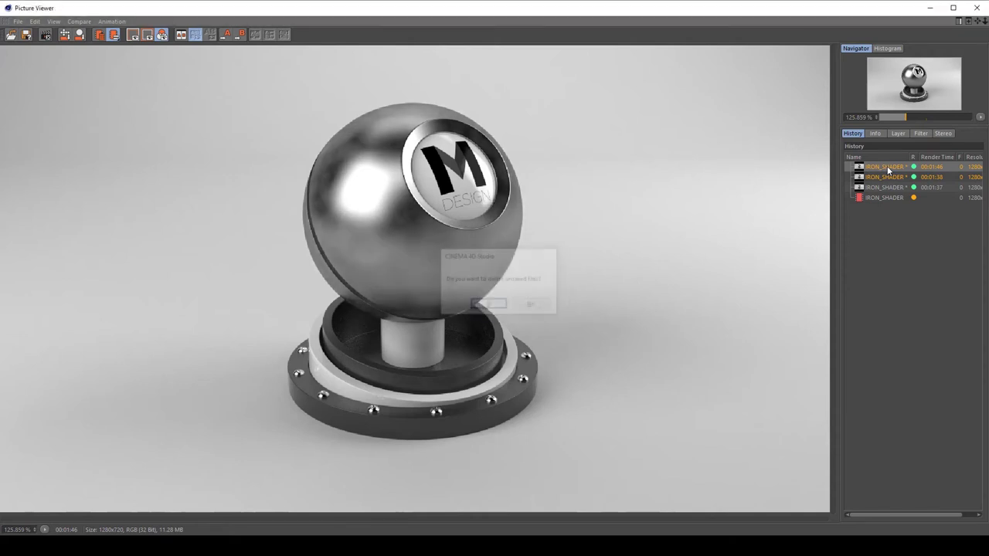
# Compare the render in progress with the previous finished one by alternating between them
pyautogui.press('Down')
pyautogui.press('Up')
pyautogui.press('Down')
pyautogui.press('Up')
pyautogui.press('Down')
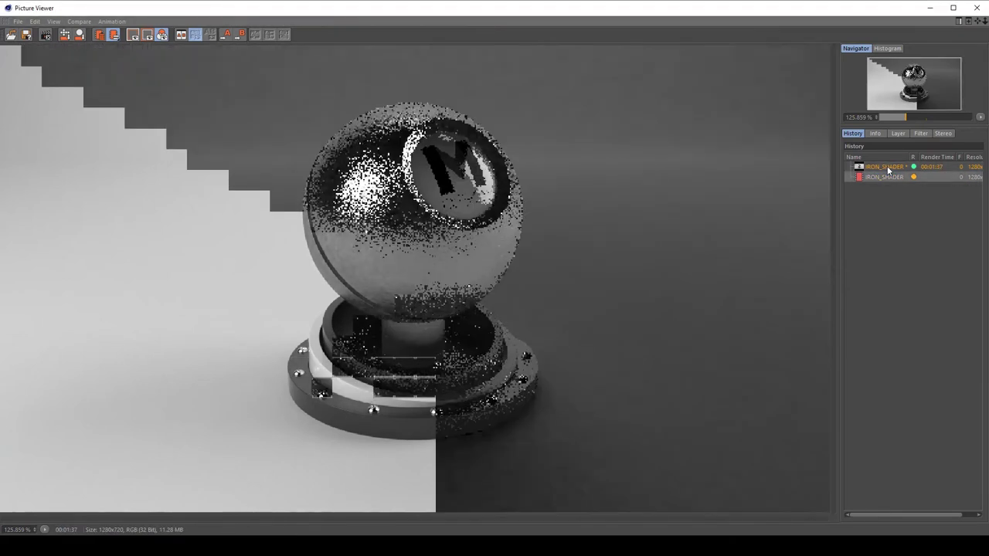
# Close the Picture Viewer and set the global scale of the IRON material's Diffuse Layer 1 noise to 15%
pyautogui.scroll(-2, 535, 346)
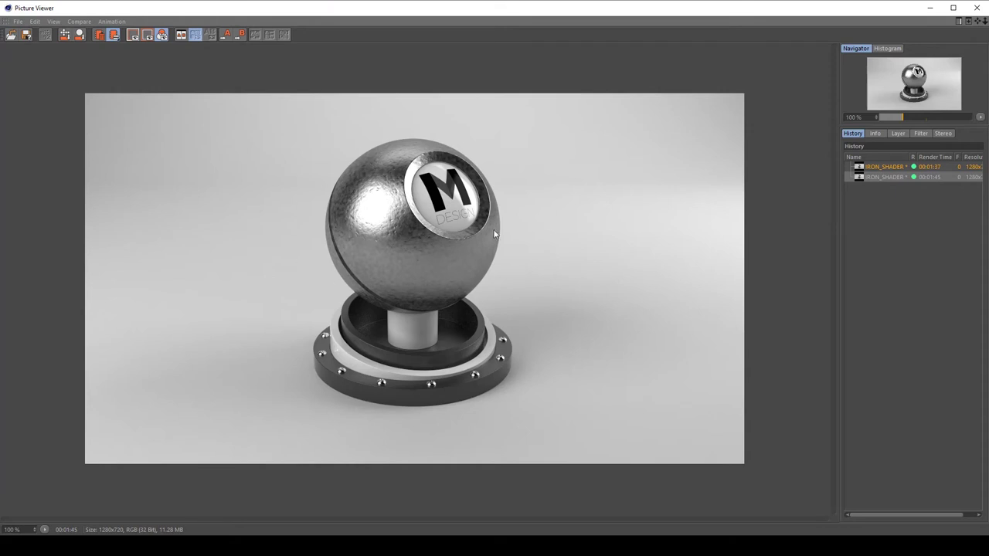
pyautogui.click(978, 7)
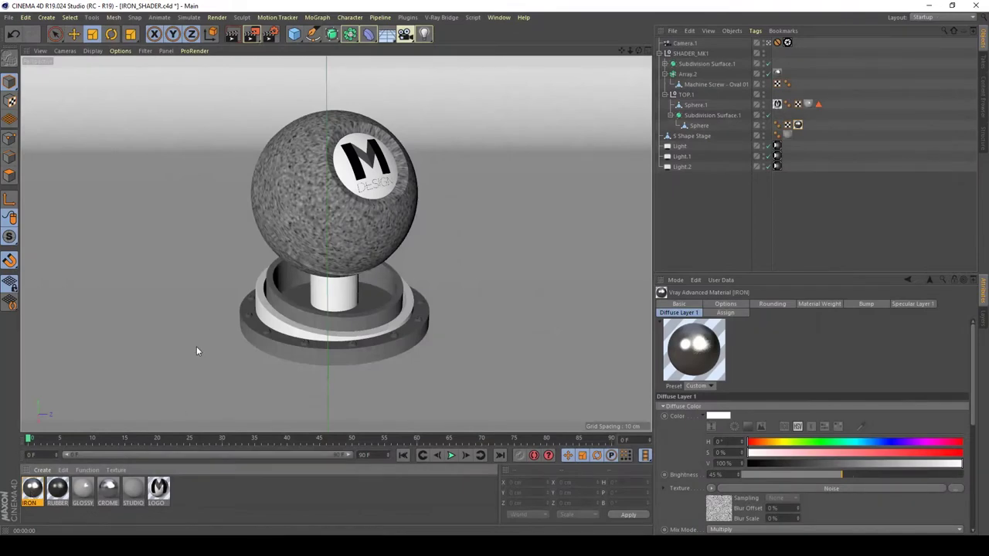
pyautogui.doubleClick(32, 487)
pyautogui.click(181, 271)
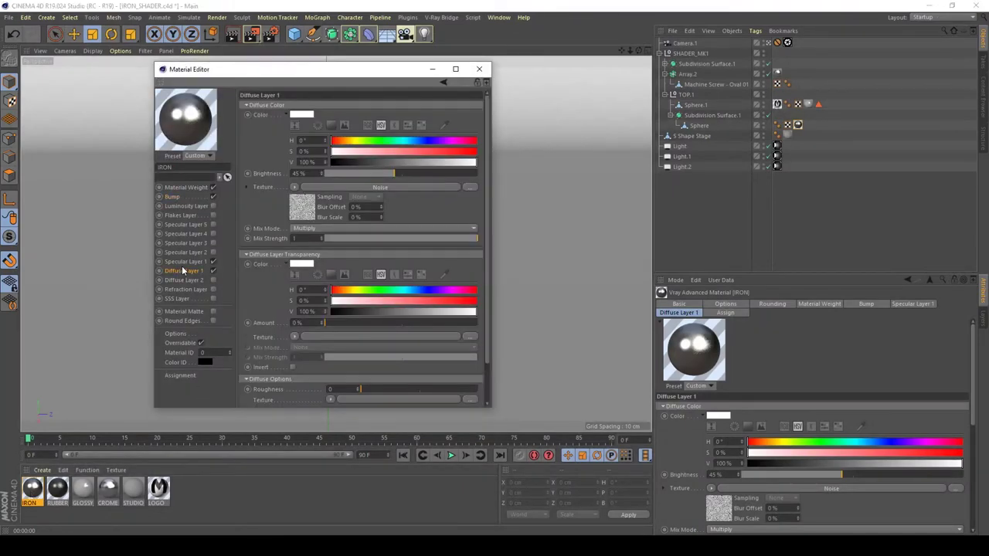
pyautogui.click(297, 209)
pyautogui.click(325, 237)
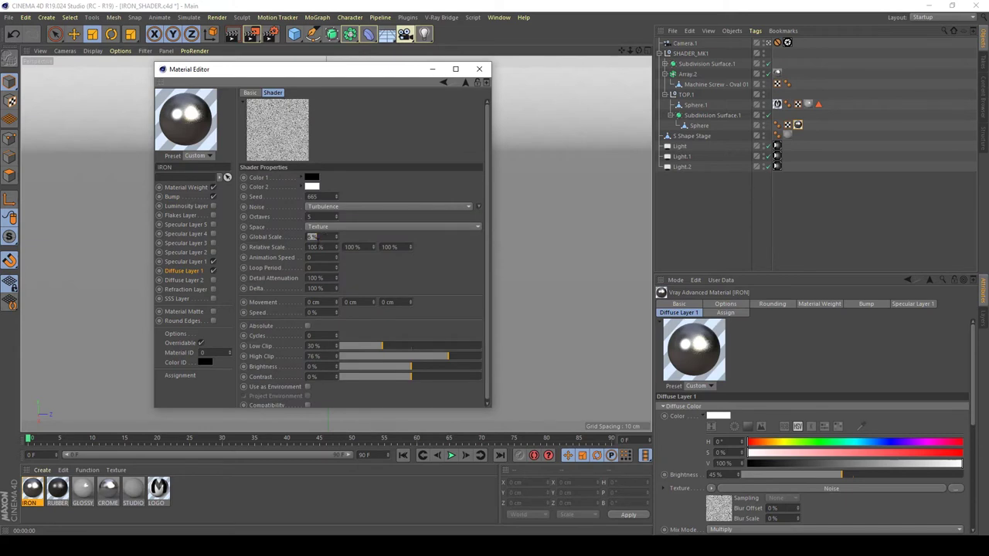
pyautogui.write('15')
pyautogui.press('Return')
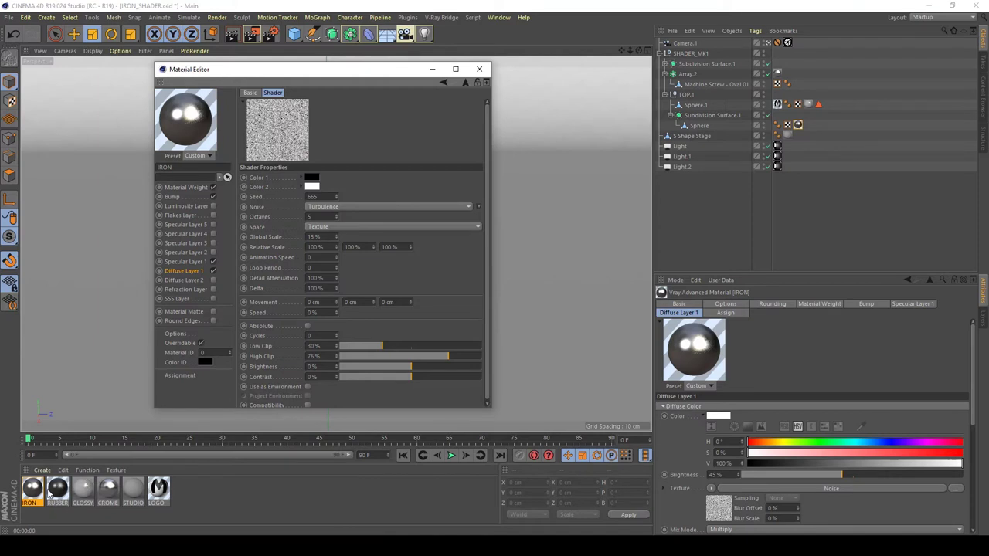
# Set the global scale of the IRON material's bump noise to 15%
pyautogui.click(176, 198)
pyautogui.click(294, 165)
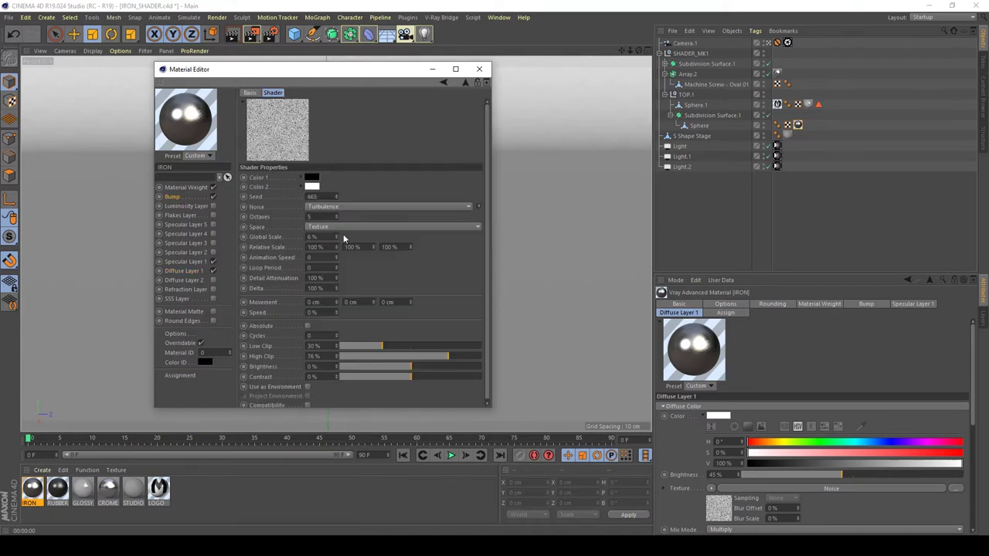
pyautogui.doubleClick(324, 237)
pyautogui.write('15')
pyautogui.press('Return')
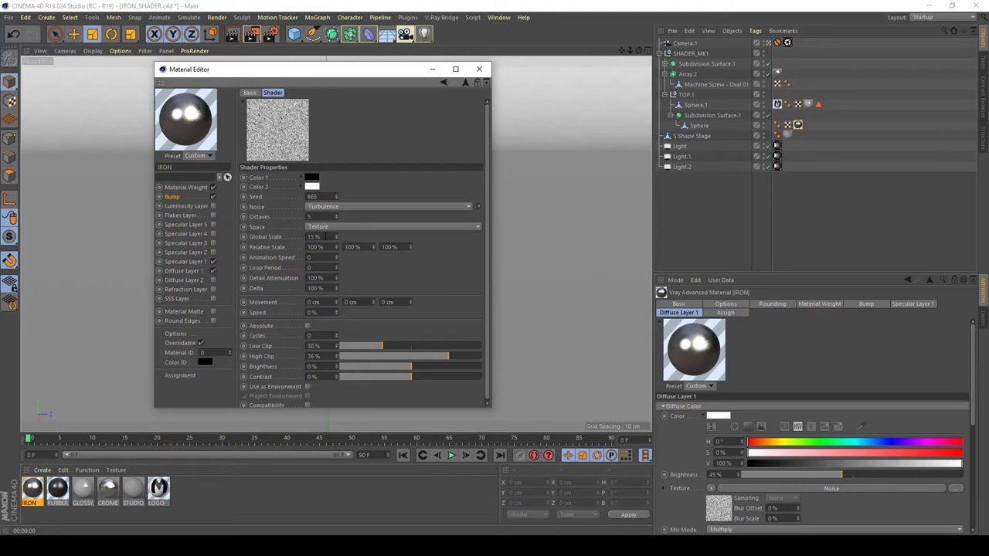
# Close the Material Editor, render the scene to the Picture Viewer and close the viewer when the render is finished
pyautogui.click(480, 69)
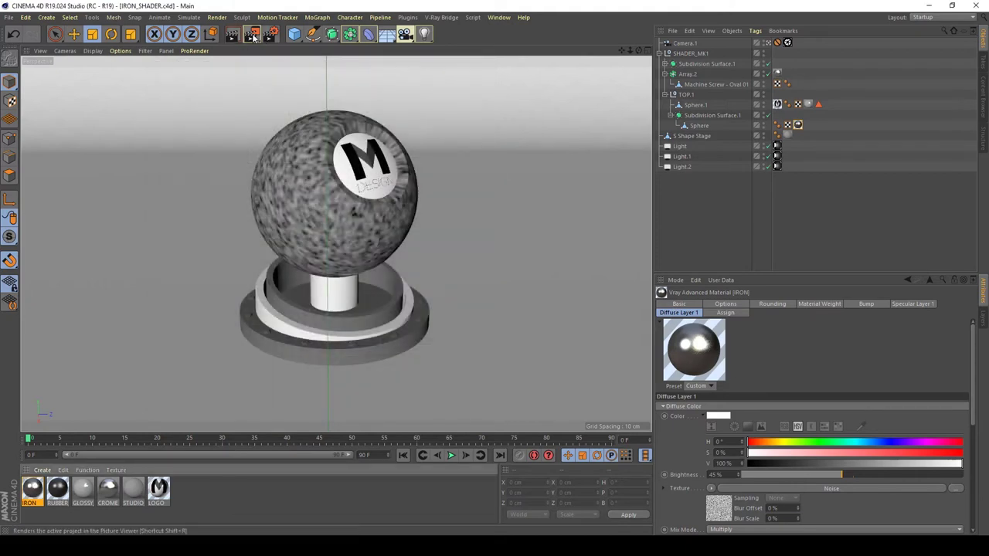
pyautogui.click(251, 34)
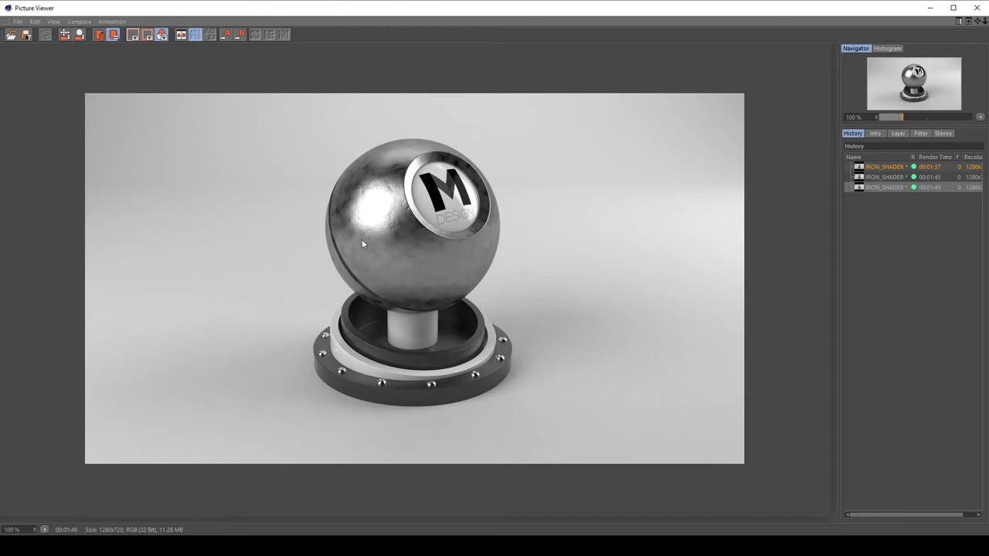
pyautogui.click(977, 8)
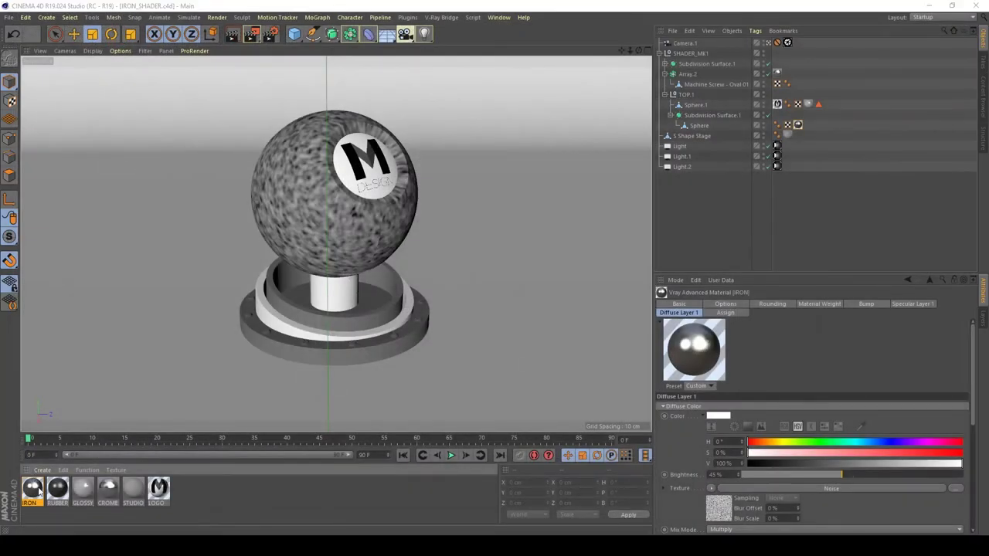
# Set the diffuse color brightness of the IRON material's Diffuse Layer 1 to 20%
pyautogui.doubleClick(35, 490)
pyautogui.click(184, 270)
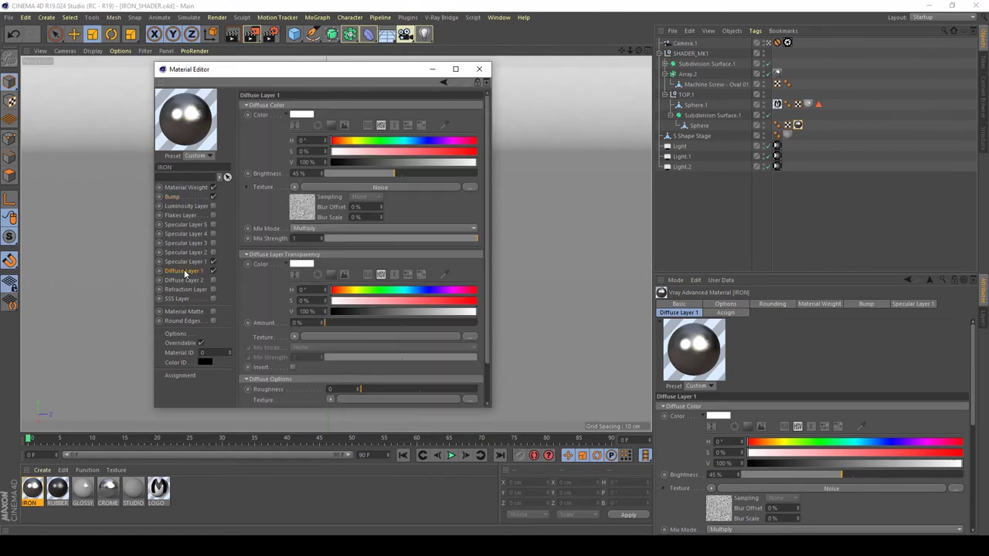
pyautogui.doubleClick(299, 174)
pyautogui.write('20')
pyautogui.press('Return')
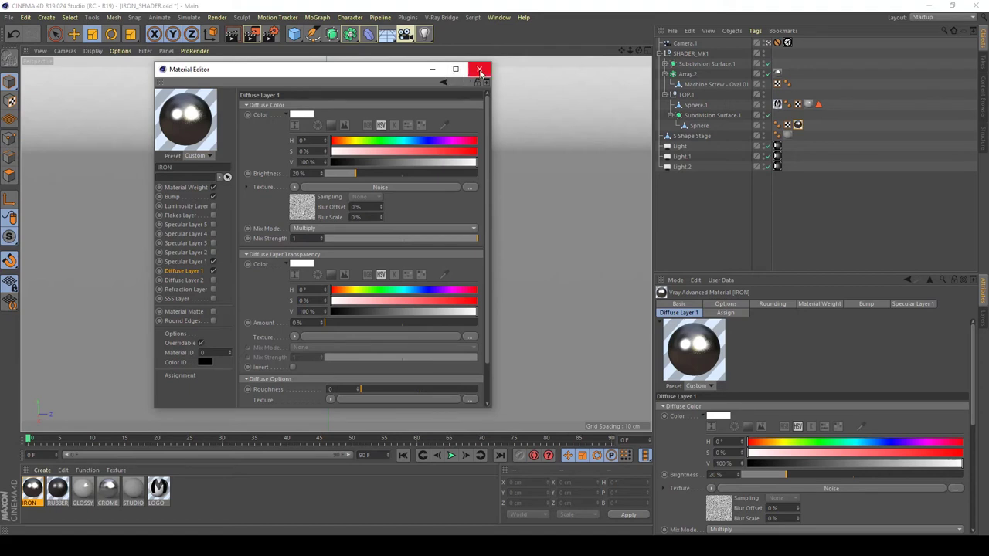
# Load the Scratches image from the project's tex folder as the Specular Layer 1 color texture of the IRON material
pyautogui.click(186, 262)
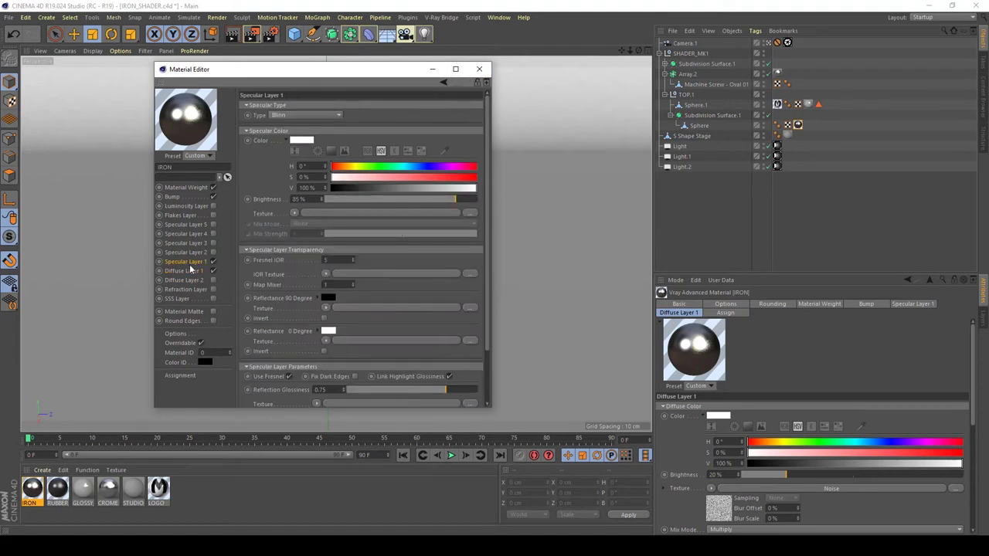
pyautogui.moveTo(266, 548)
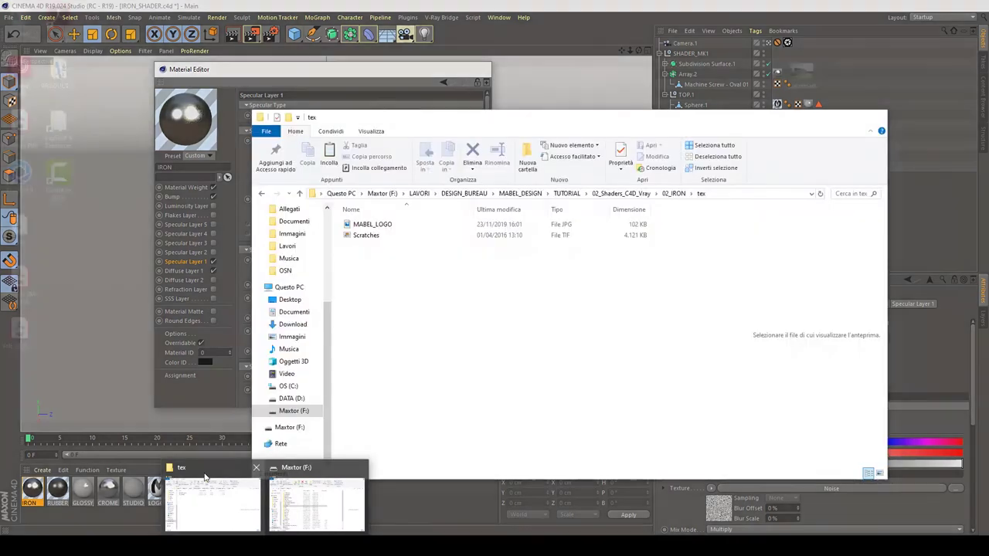
pyautogui.click(207, 487)
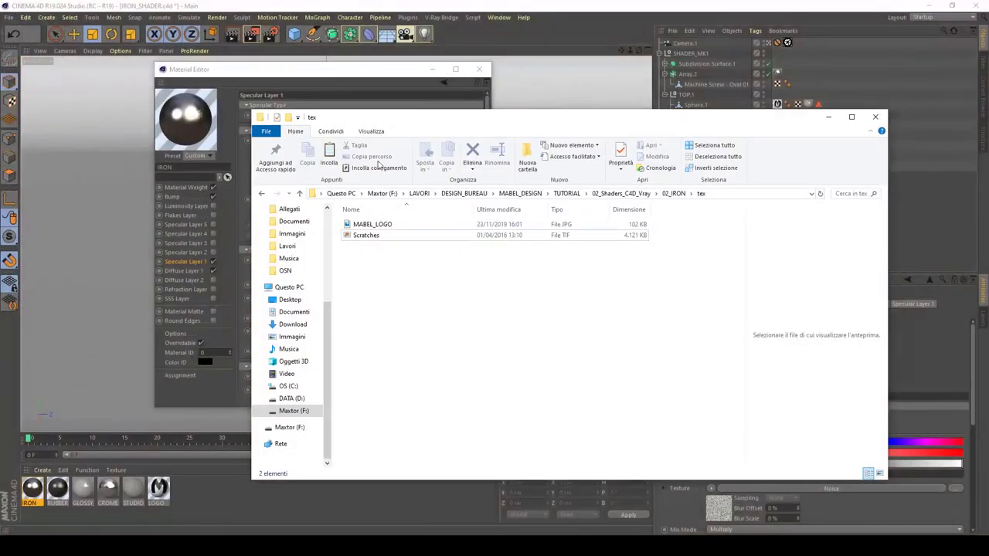
pyautogui.moveTo(501, 116); pyautogui.dragTo(873, 130)
pyautogui.moveTo(740, 250); pyautogui.dragTo(358, 211)
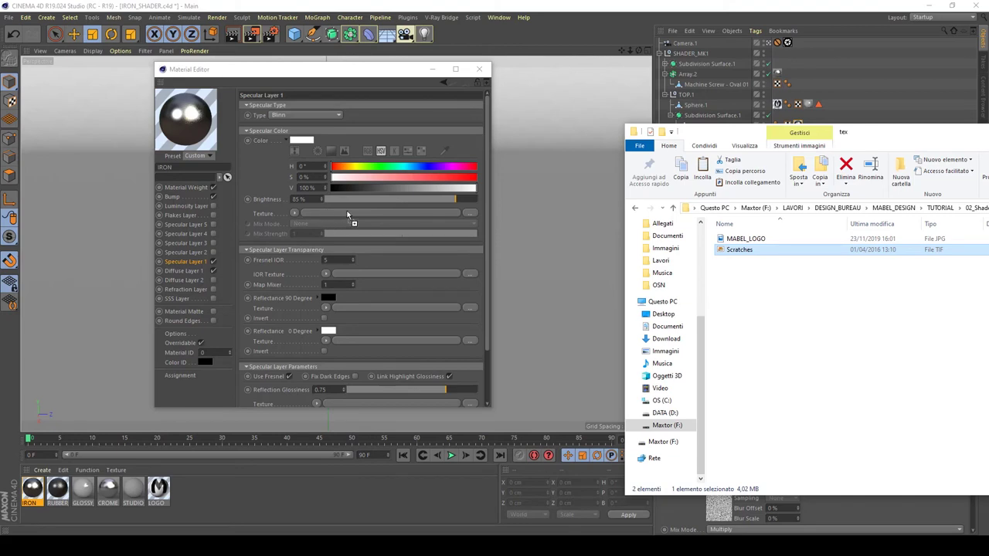
pyautogui.moveTo(348, 214); pyautogui.dragTo(349, 213)
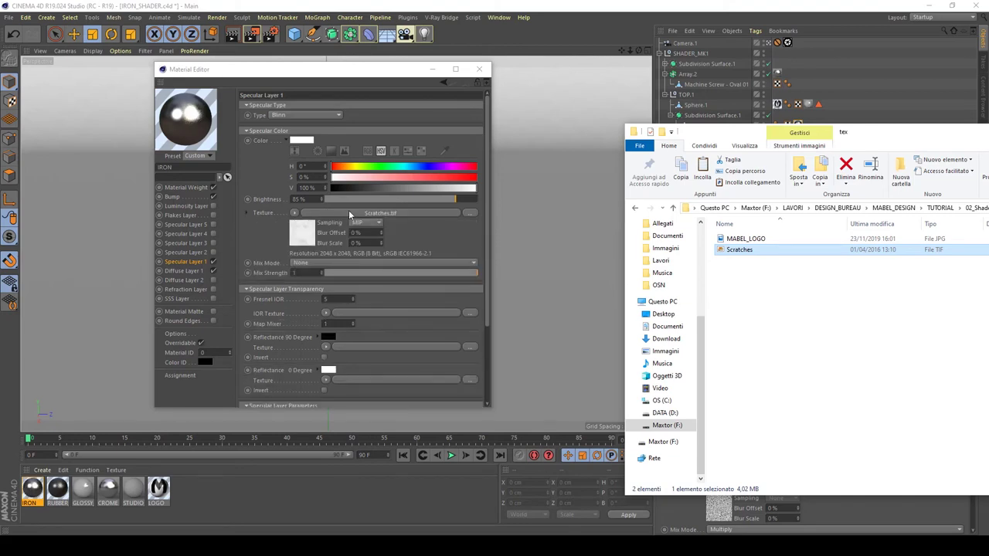
# Close the Material Editor and render the scratched iron shader to the Picture Viewer
pyautogui.click(479, 69)
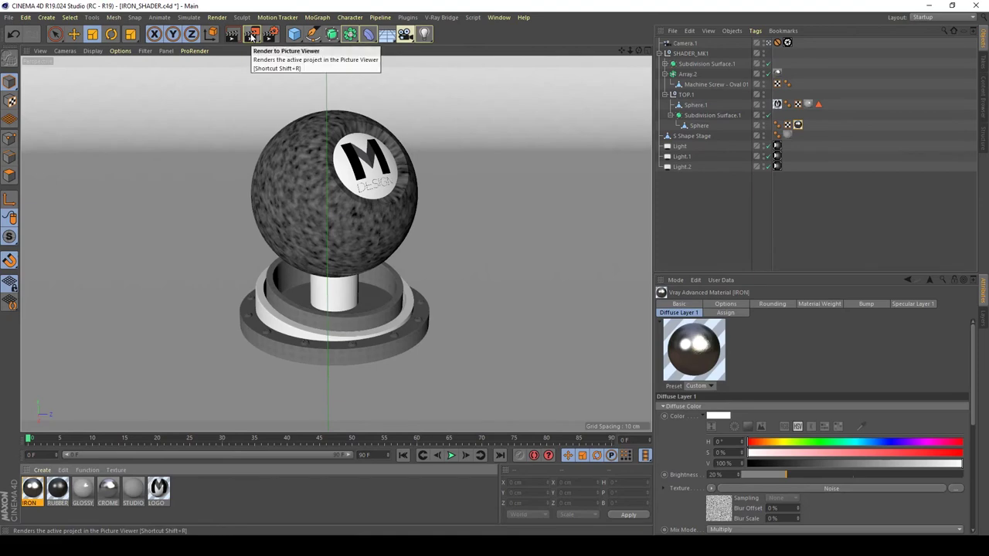
pyautogui.click(251, 37)
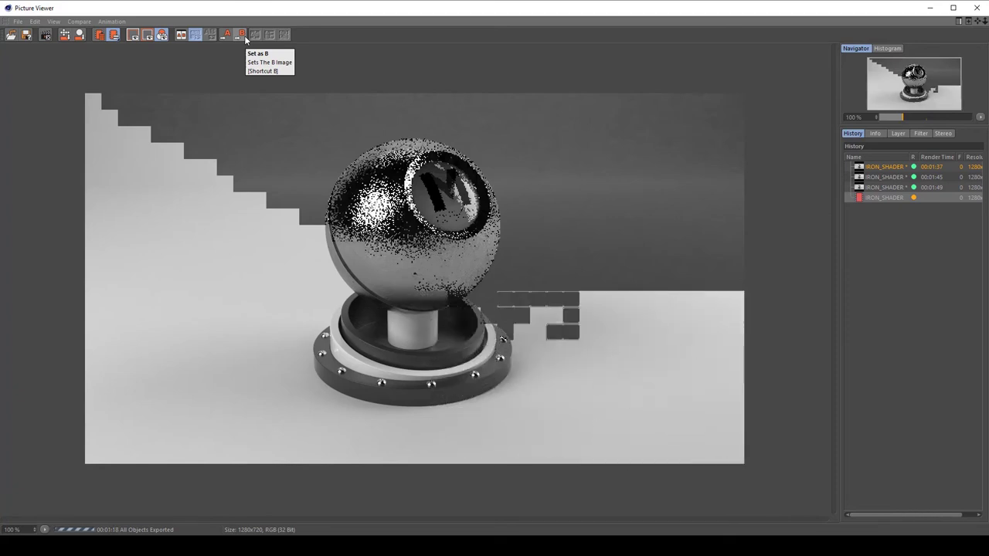
pyautogui.click(245, 36)
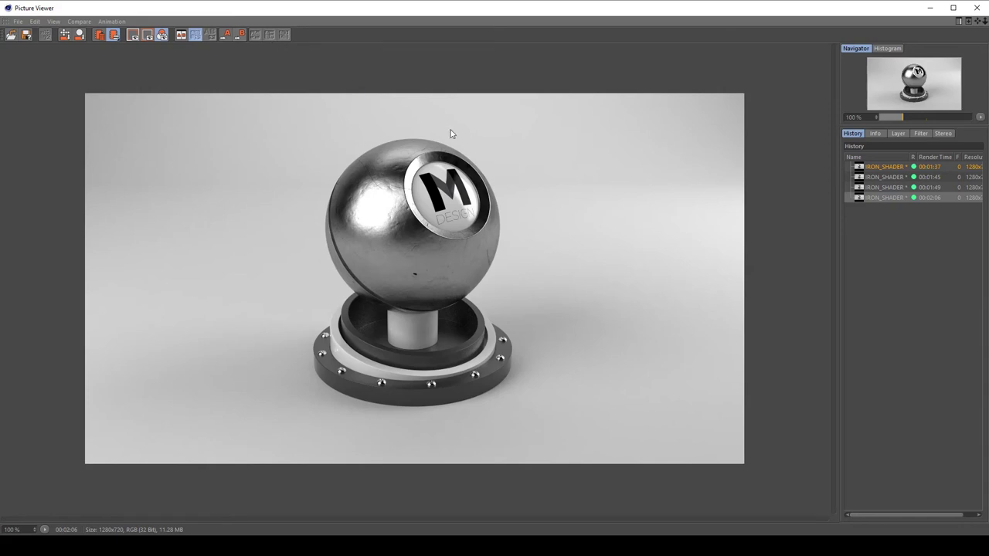
# Compare the scratched render with the previous one by alternating between them in the history
pyautogui.press('Up')
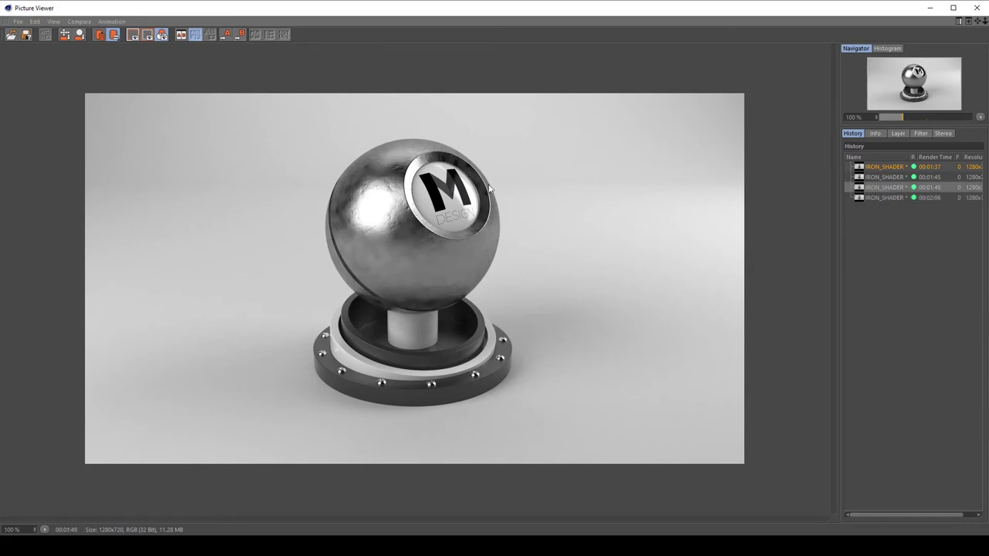
pyautogui.press('Down')
pyautogui.press('Up')
pyautogui.press('Down')
pyautogui.press('Up')
pyautogui.press('Down')
pyautogui.press('Up')
pyautogui.press('Down')
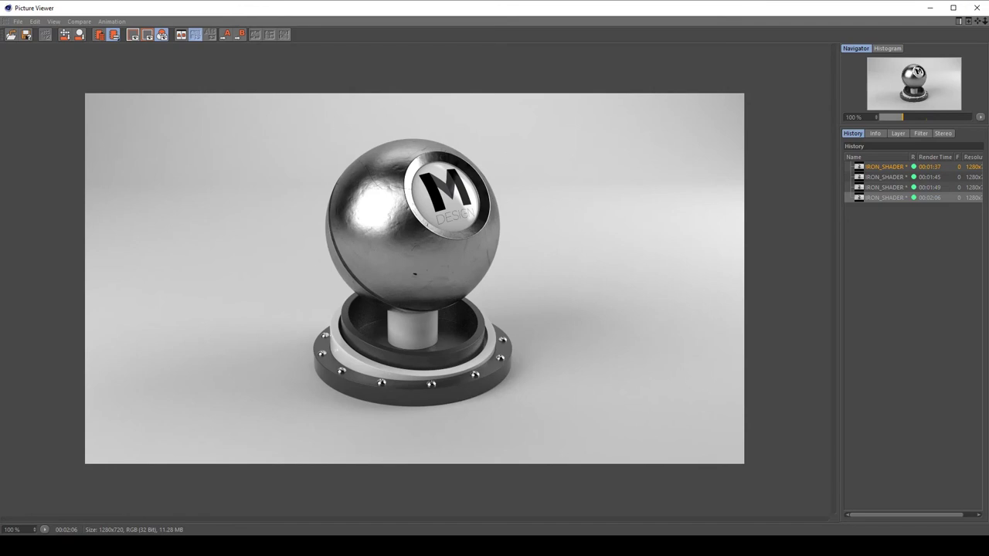
# Close the Picture Viewer and reopen the IRON material in the Material Editor
pyautogui.click(977, 8)
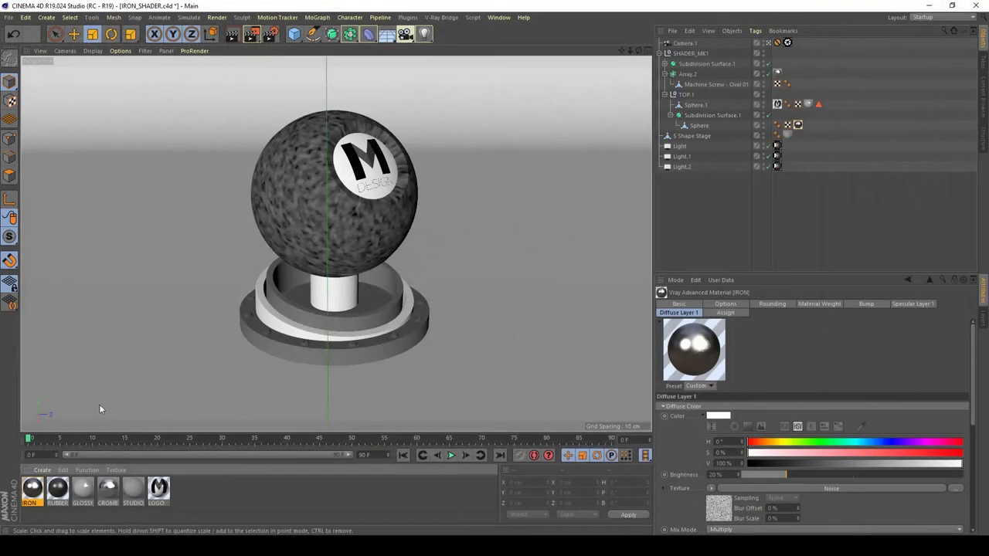
pyautogui.doubleClick(32, 488)
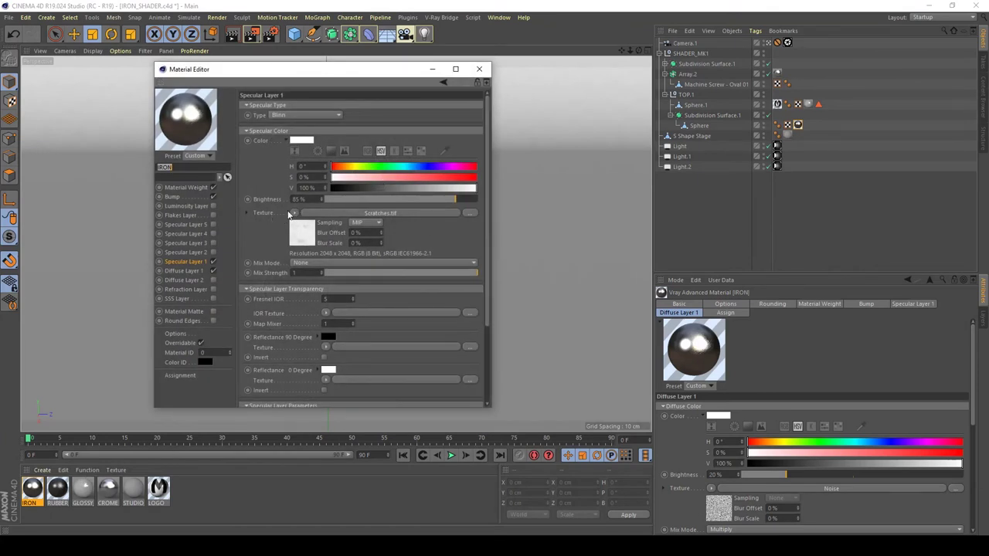
pyautogui.click(294, 211)
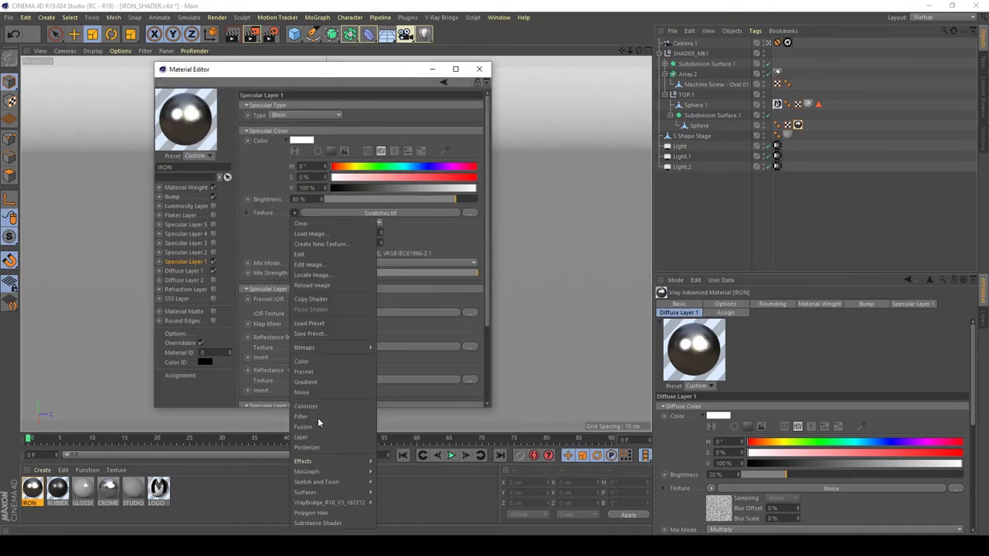
pyautogui.moveTo(337, 498)
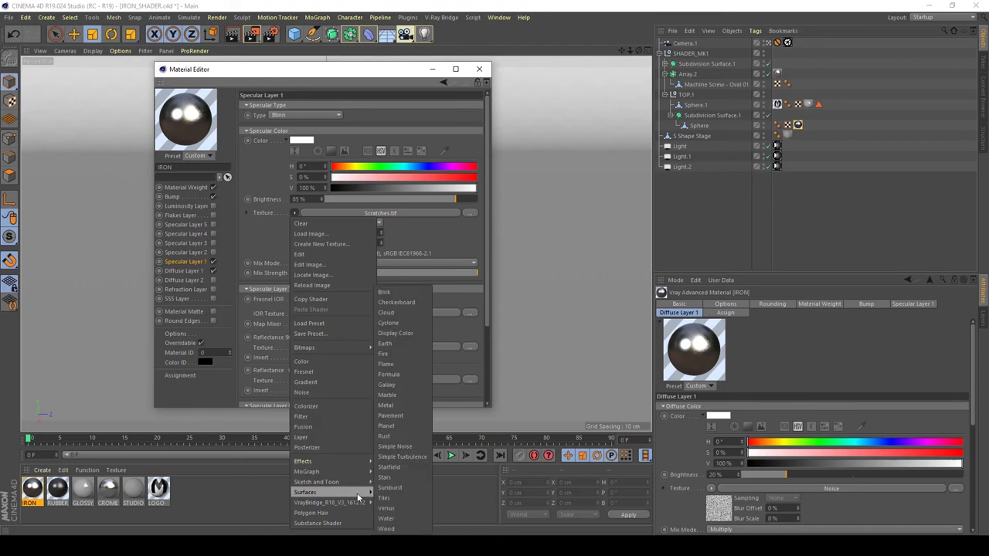
pyautogui.click(387, 499)
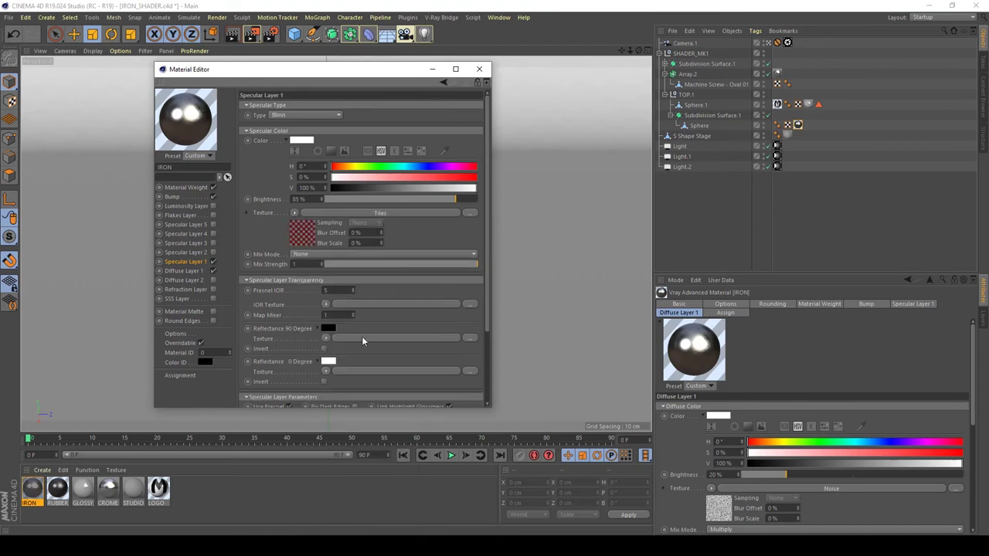
# Wrap the Specular Layer 1 Scratches texture in a Projector shader and refresh the preview by switching the layer off and on
pyautogui.click(295, 214)
pyautogui.moveTo(324, 462)
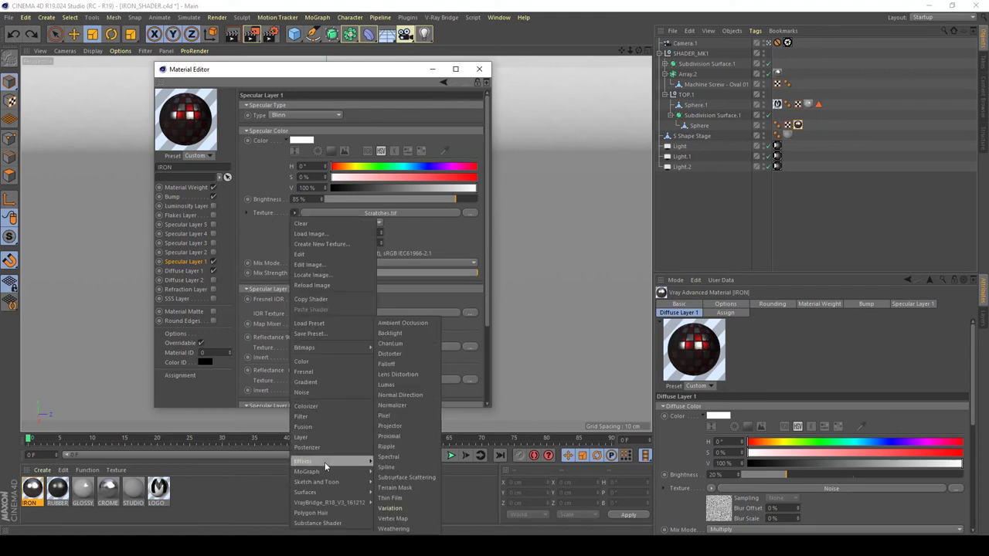
pyautogui.click(402, 426)
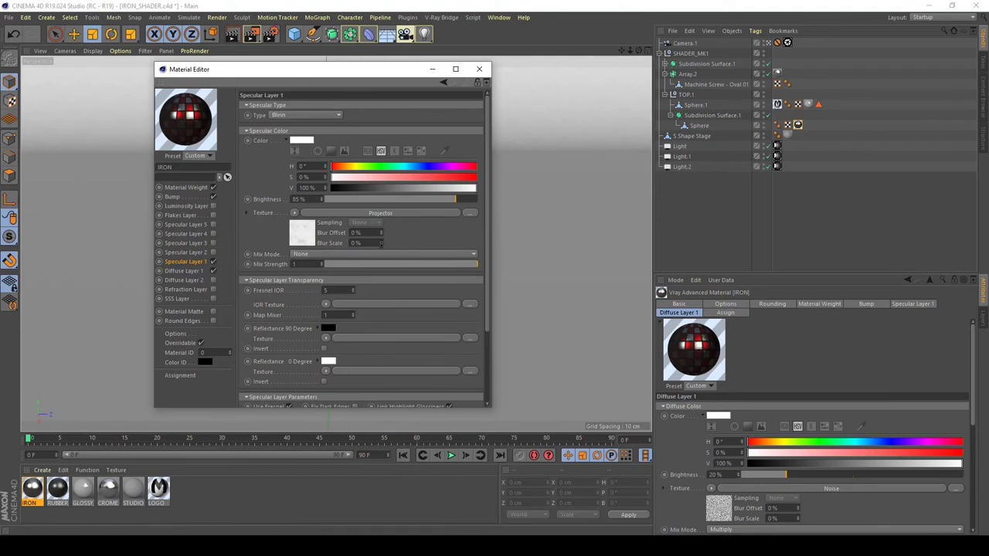
pyautogui.click(215, 261)
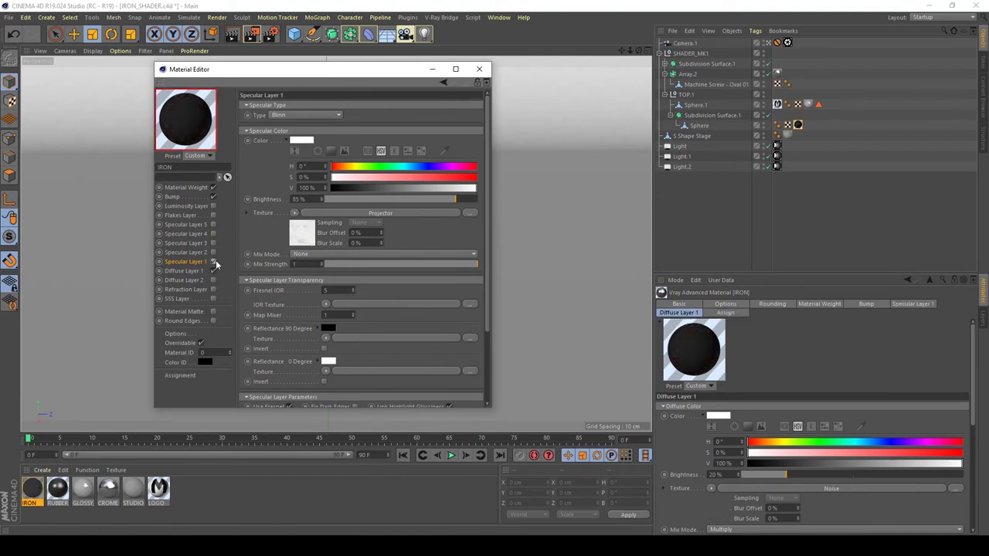
pyautogui.click(214, 261)
# Enable Seamless in the Projector shader of Specular Layer 1 and set both Tiles X and Tiles Y to 3
pyautogui.click(306, 235)
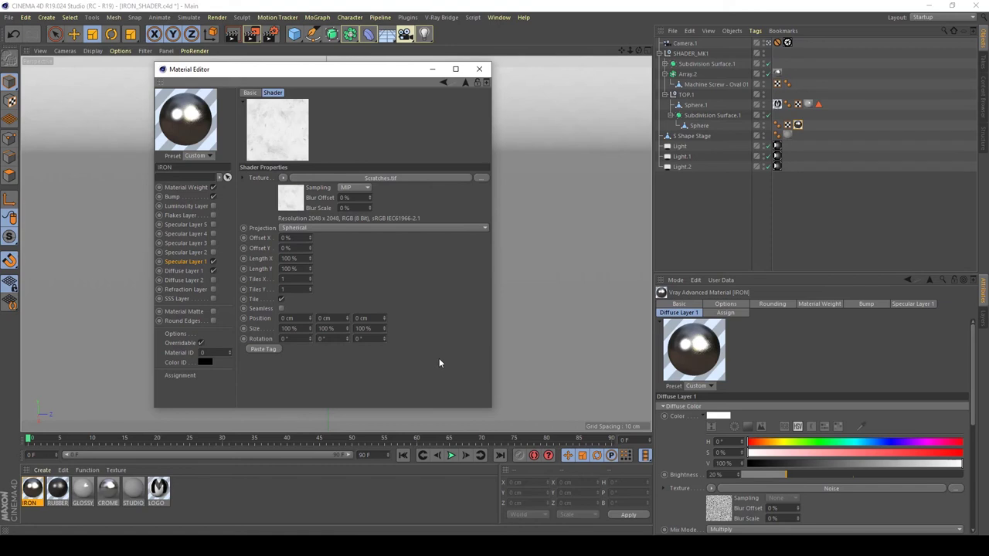
pyautogui.moveTo(278, 68); pyautogui.dragTo(518, 92)
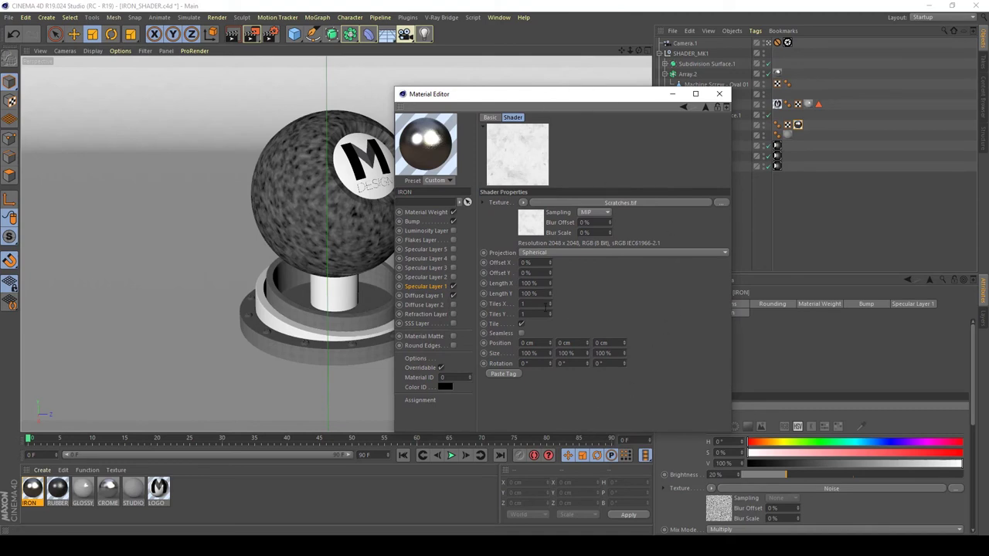
pyautogui.click(522, 333)
pyautogui.doubleClick(524, 304)
pyautogui.write('3')
pyautogui.press('Return')
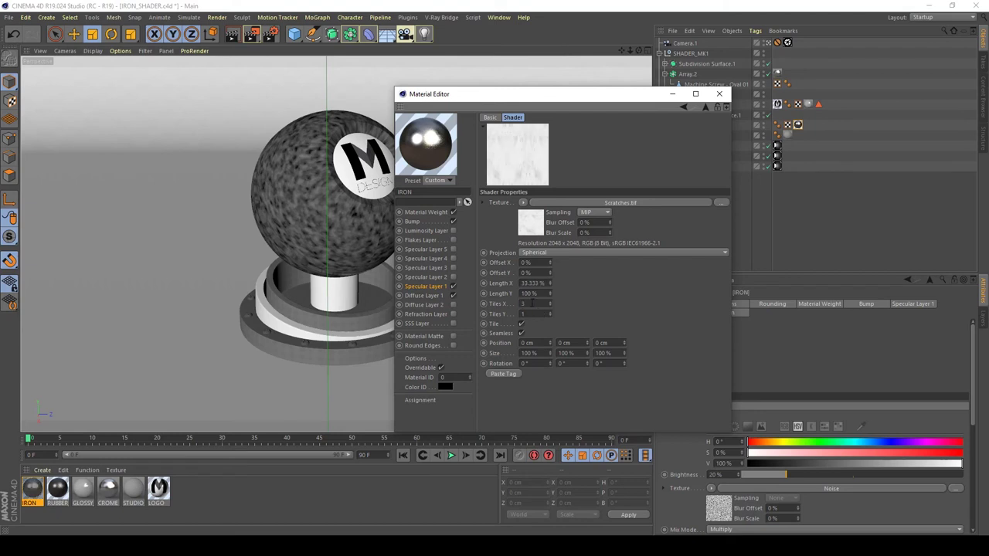
pyautogui.doubleClick(534, 305)
pyautogui.write('3')
pyautogui.press('Return')
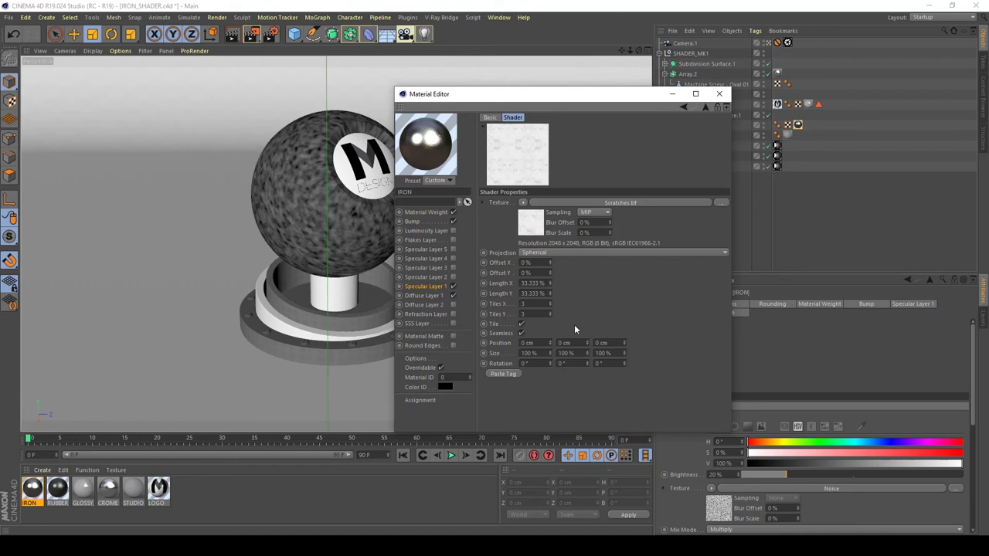
# Toggle the Projector shader's Seamless option and render the scene to the Picture Viewer
pyautogui.click(521, 336)
pyautogui.click(253, 35)
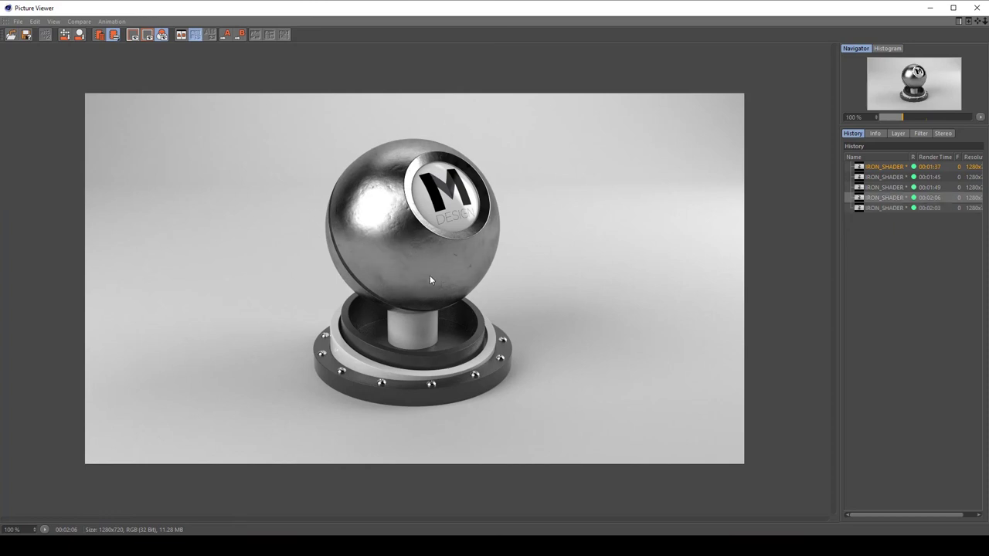
# Compare the tiled-scratches render with the previous one by alternating between them, and close the Picture Viewer
pyautogui.press('Up')
pyautogui.press('Down')
pyautogui.press('Up')
pyautogui.press('Down')
pyautogui.press('Up')
pyautogui.press('Down')
pyautogui.press('Up')
pyautogui.press('Down')
pyautogui.press('Up')
pyautogui.press('Down')
pyautogui.press('Up')
pyautogui.press('Down')
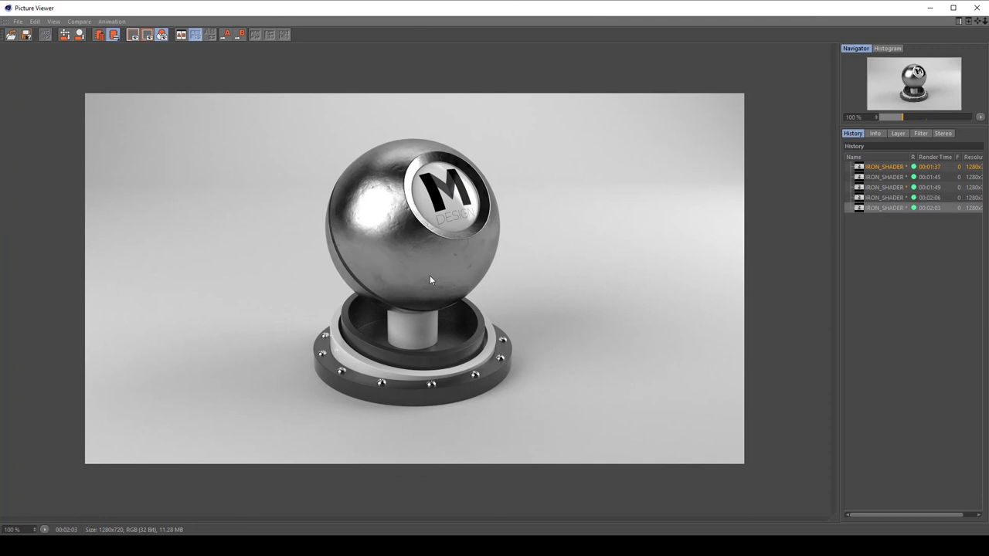
pyautogui.press('Up')
pyautogui.press('Down')
pyautogui.click(976, 8)
pyautogui.click(964, 545)
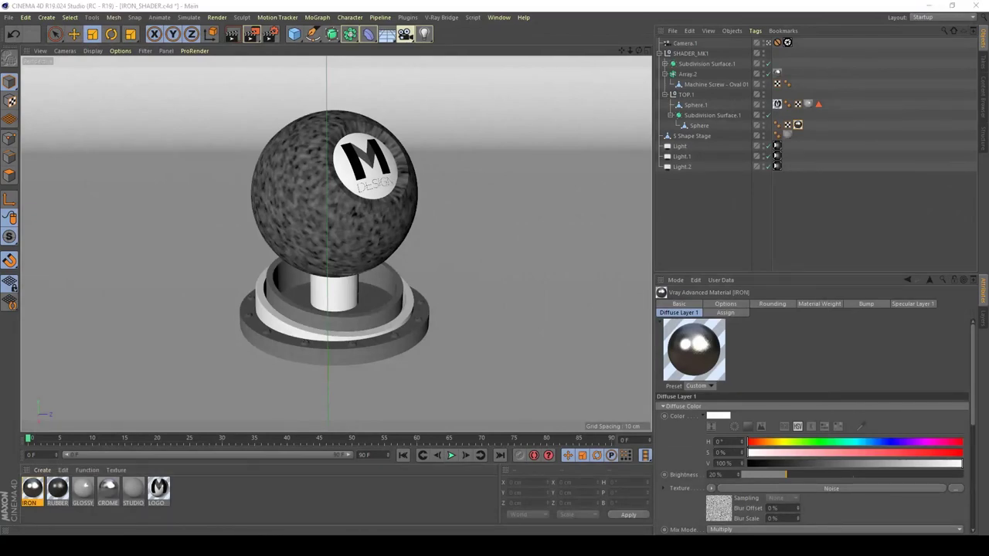
pyautogui.click(964, 501)
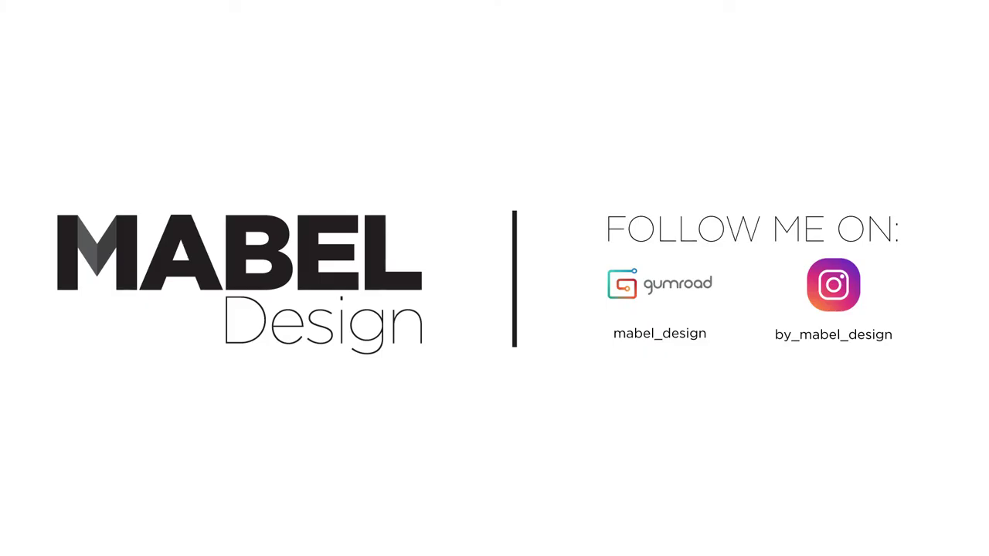